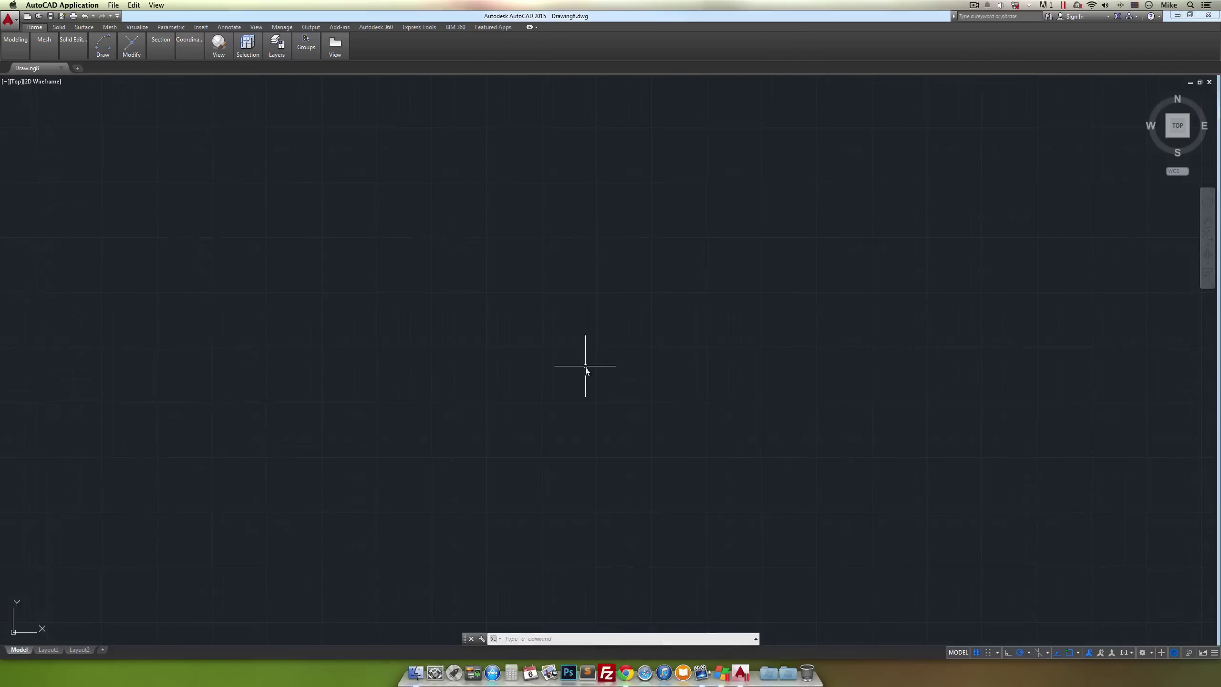
Cancel the stray selection window and start a ZOOM on the blank drawing.
key(Escape)
key(Escape)
key(Escape)
click(610, 306)
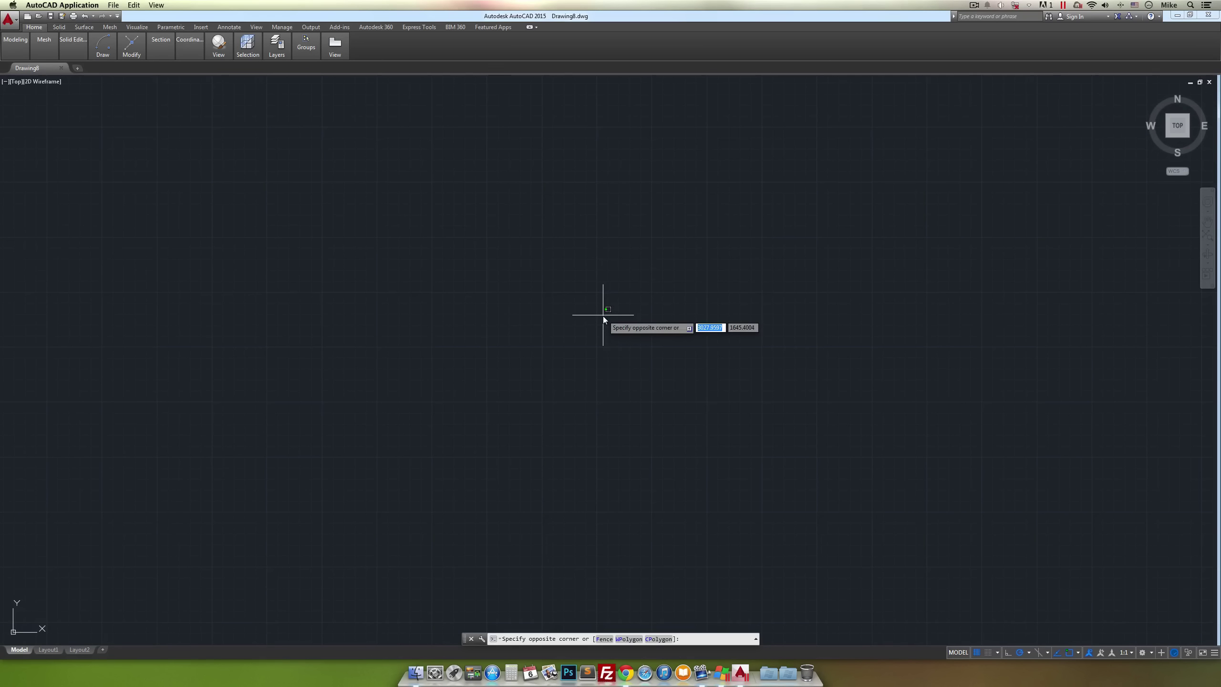
key(Escape)
key(Escape)
key(Escape)
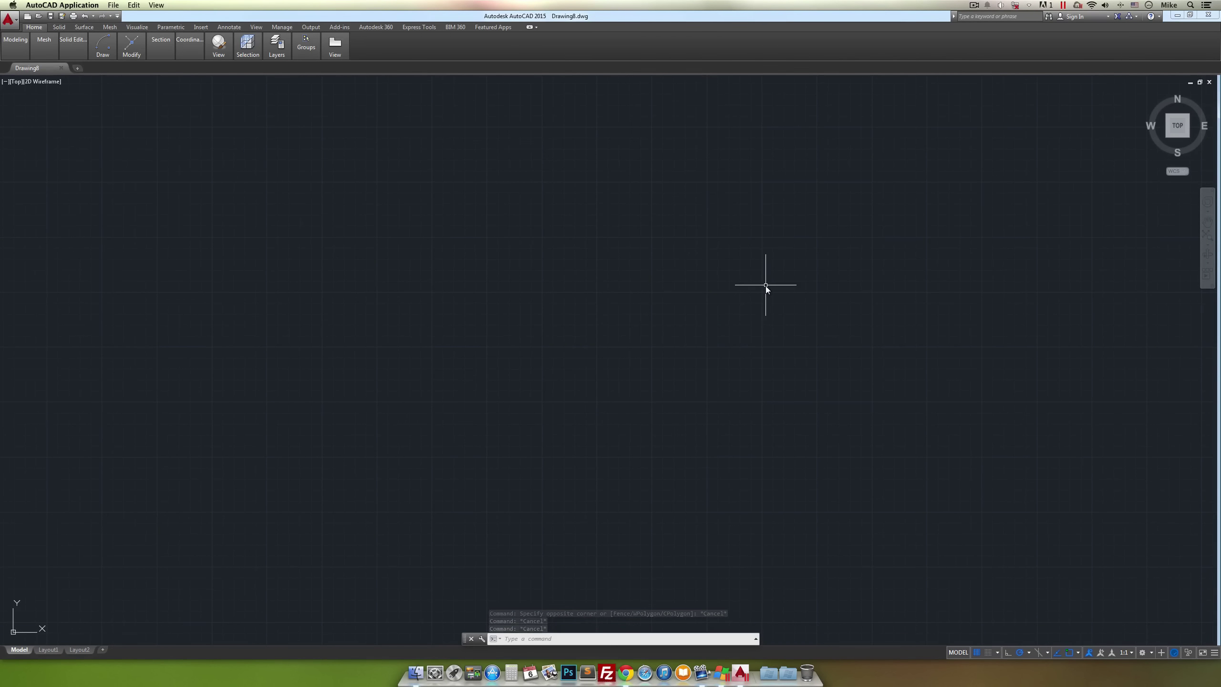
text(z)
key(Return)
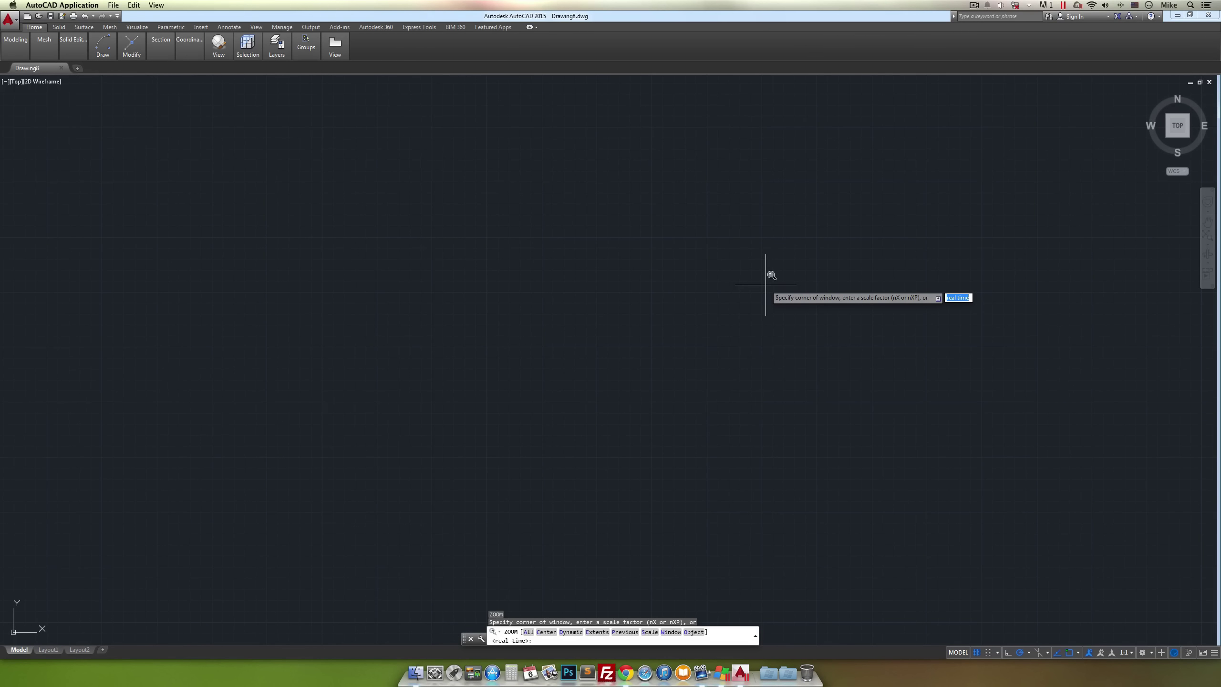
Zoom to the window with corners -3,-3 and 14,14.
text(3)
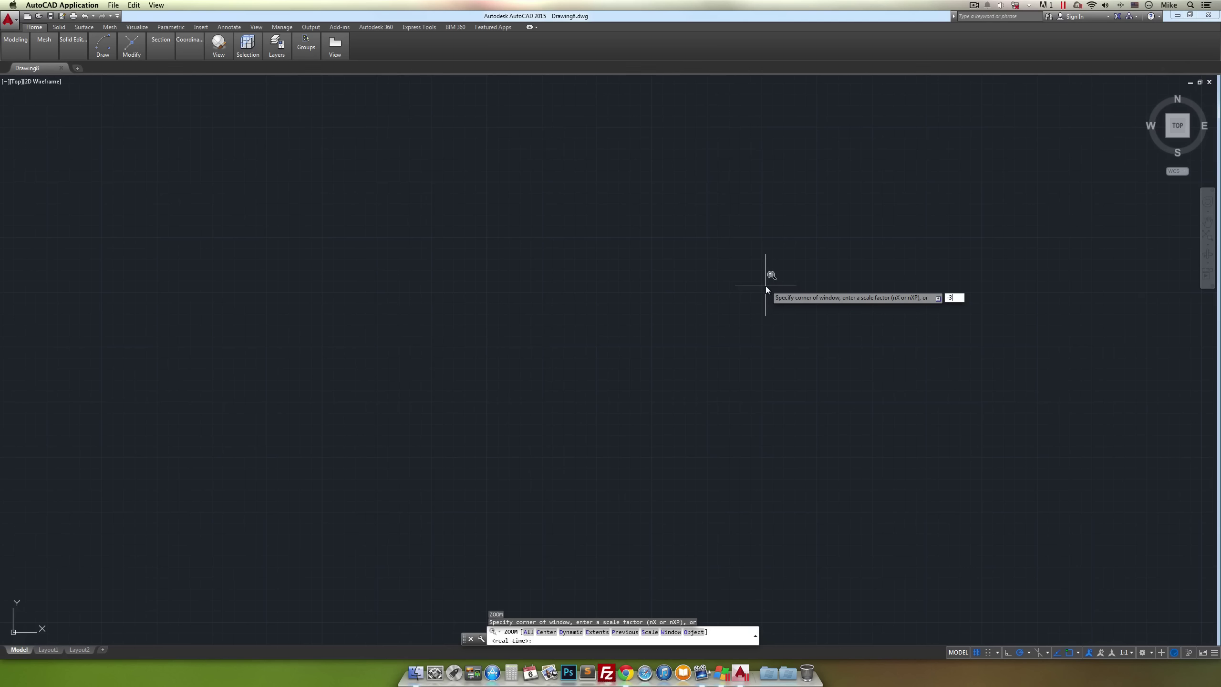
text(,-3)
key(Return)
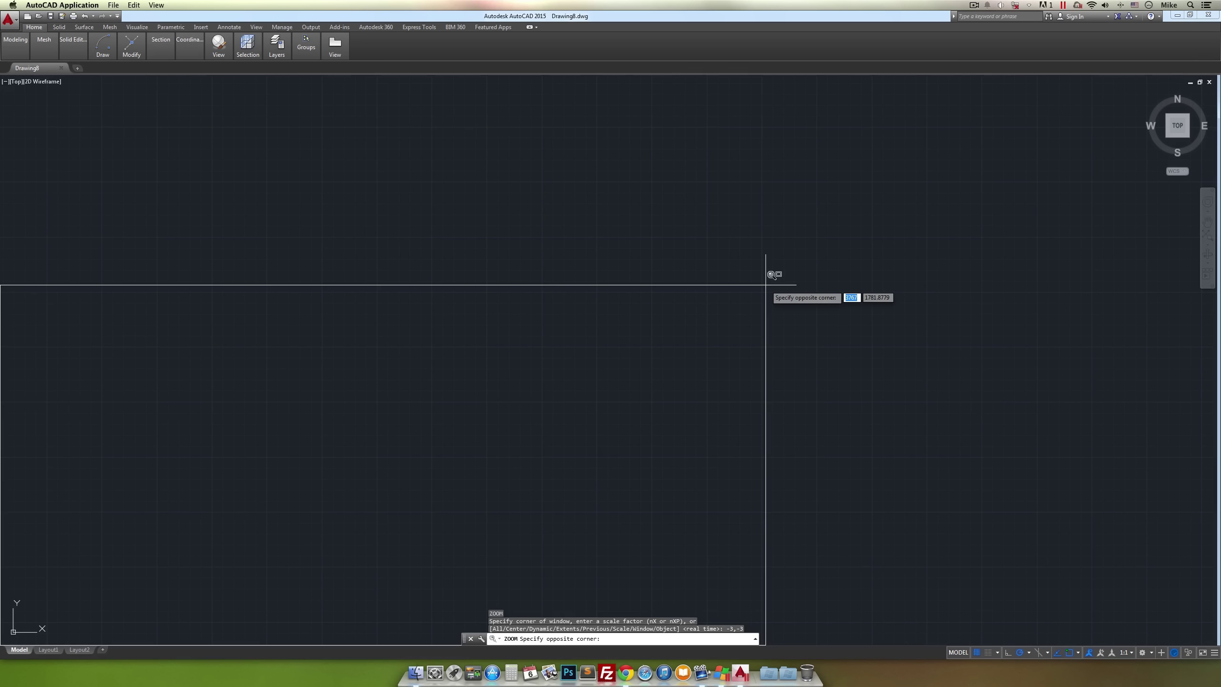
text(1)
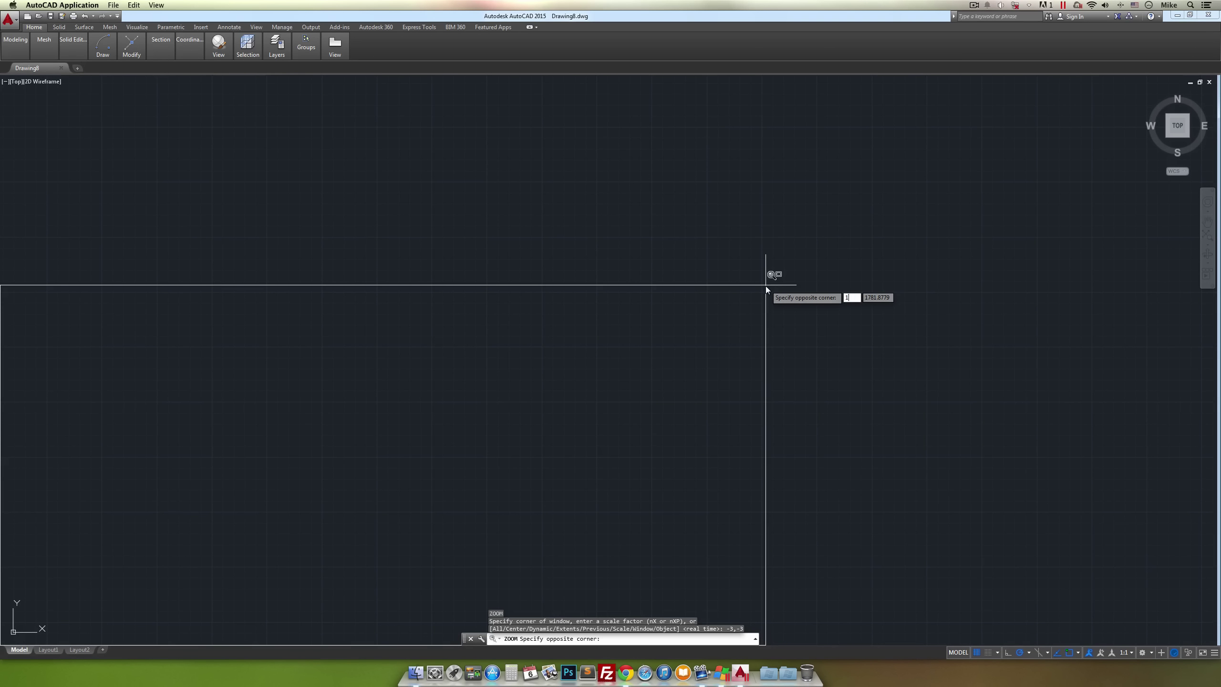
text(,14)
key(Return)
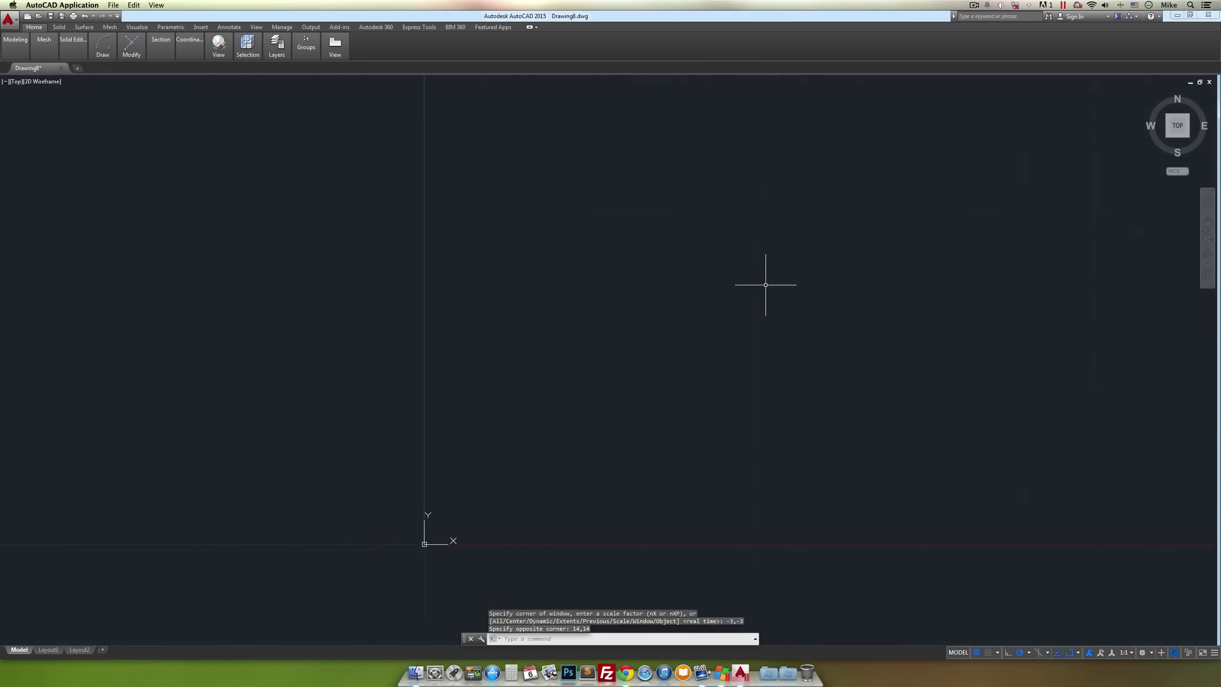
key(Escape)
key(Escape)
key(Escape)
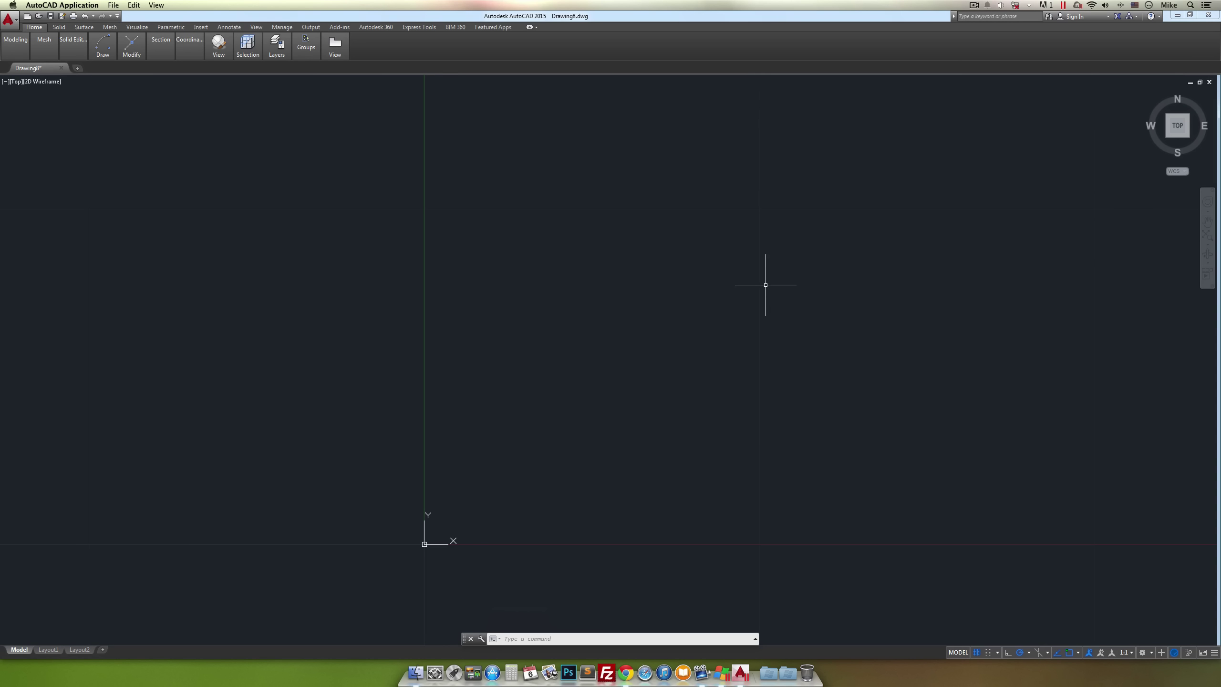
Start a line at 0,0 and draw the 13-unit bottom edge.
text(l)
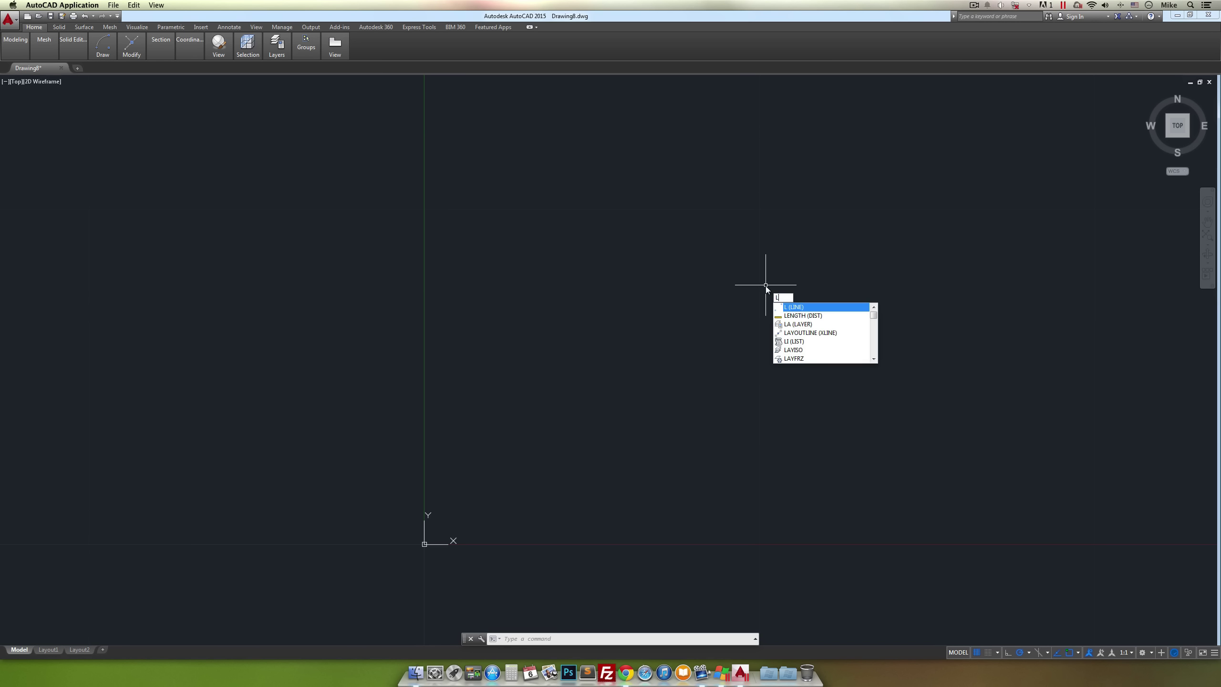
key(Return)
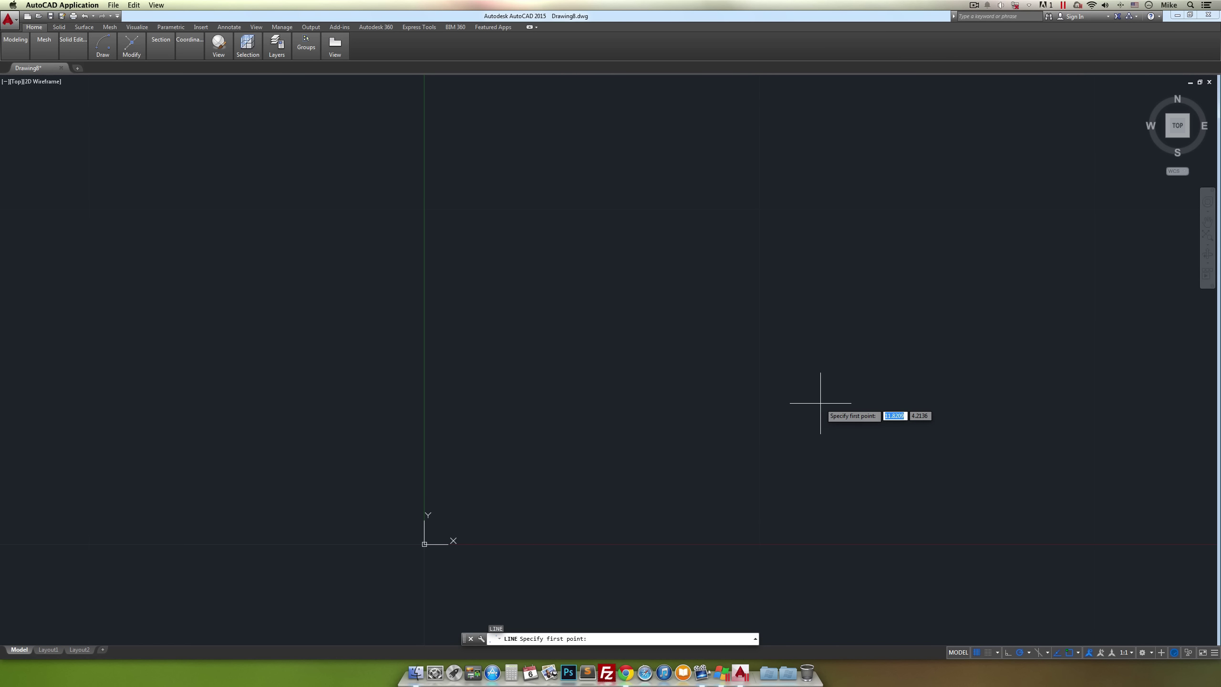
text(0)
key(Tab)
text(0)
key(Return)
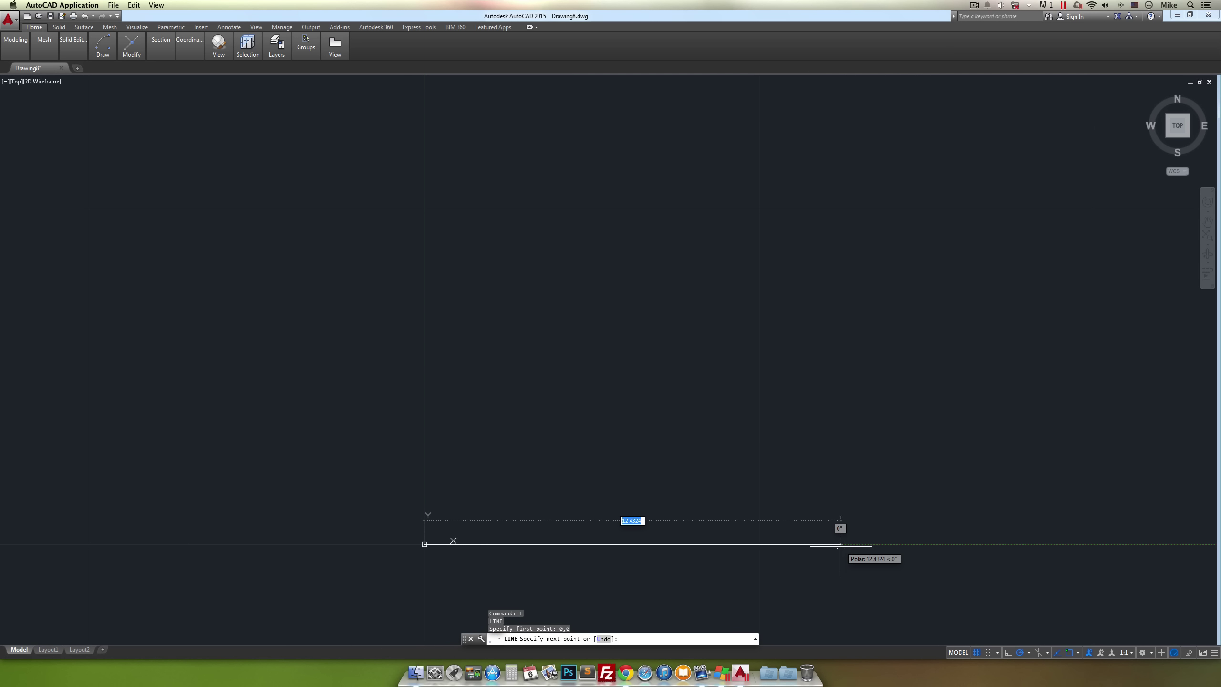
text(13)
key(Return)
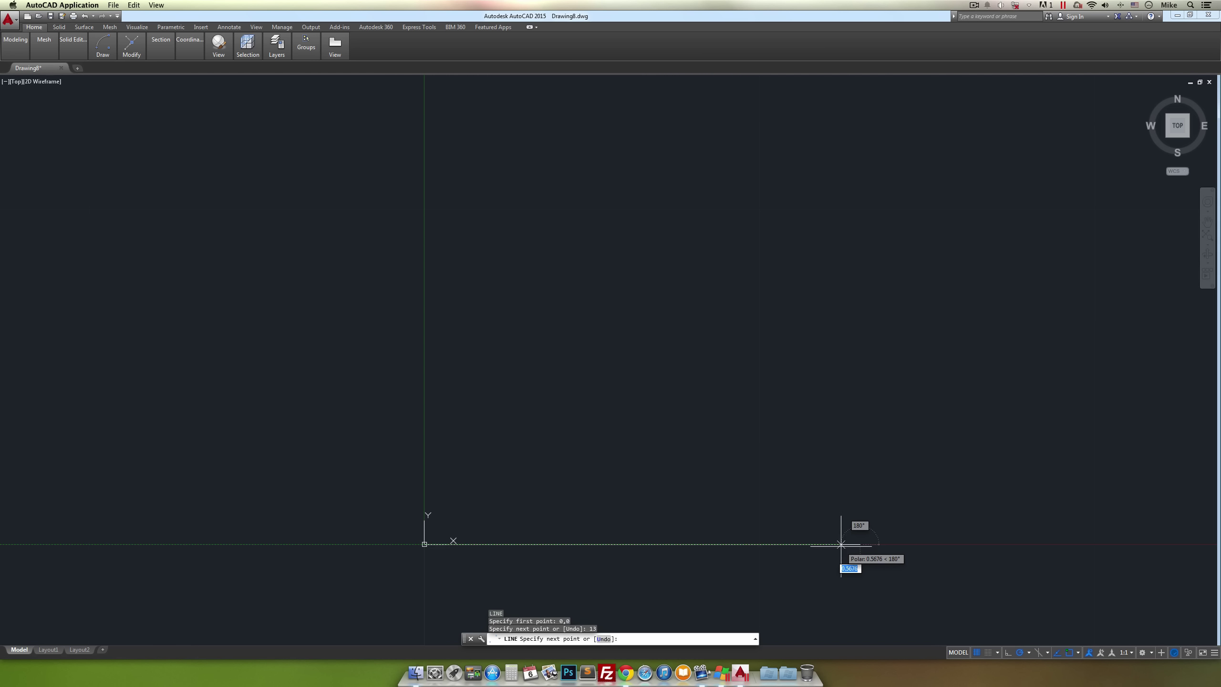
Add the 10-unit vertical and 13-unit top edges, then close back to the origin.
scroll(868, 313, down, 4)
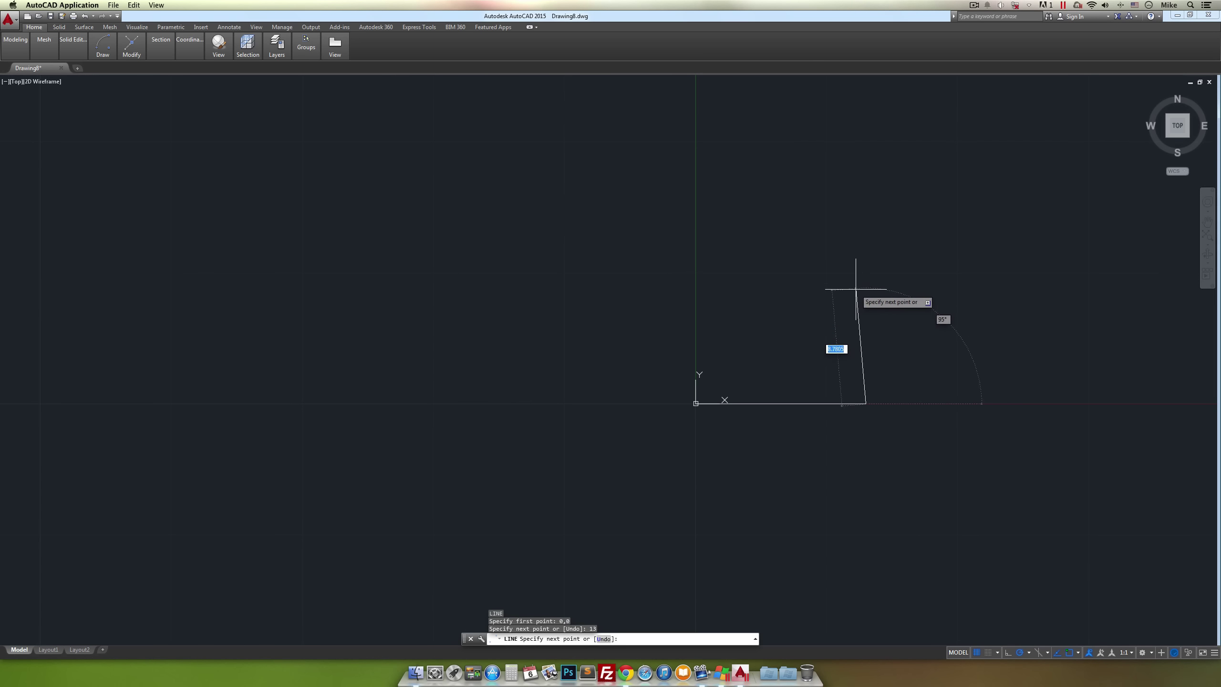
scroll(863, 316, down, 2)
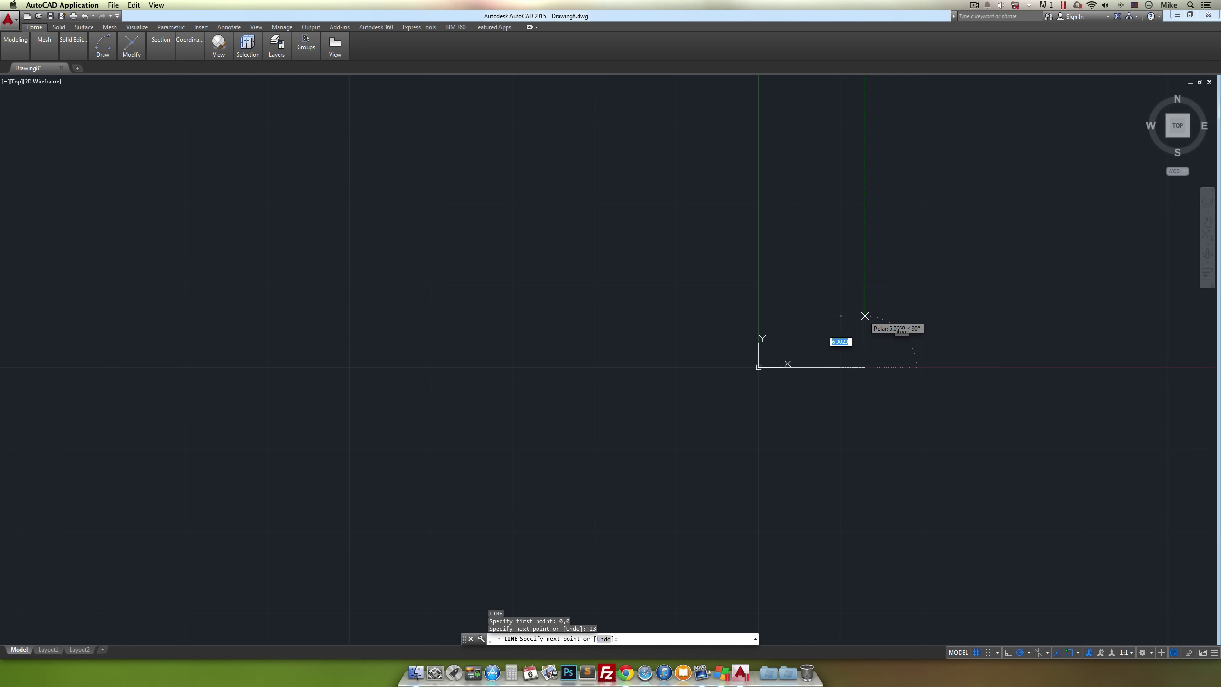
text(10)
key(Return)
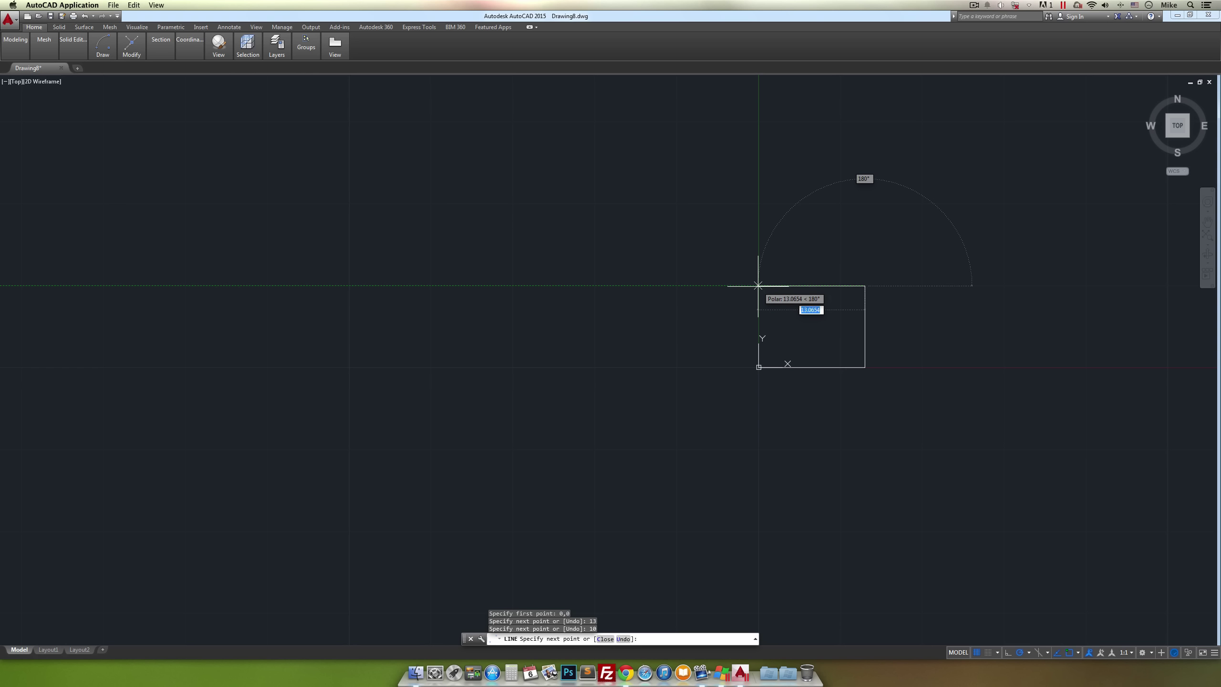
text(13)
key(Return)
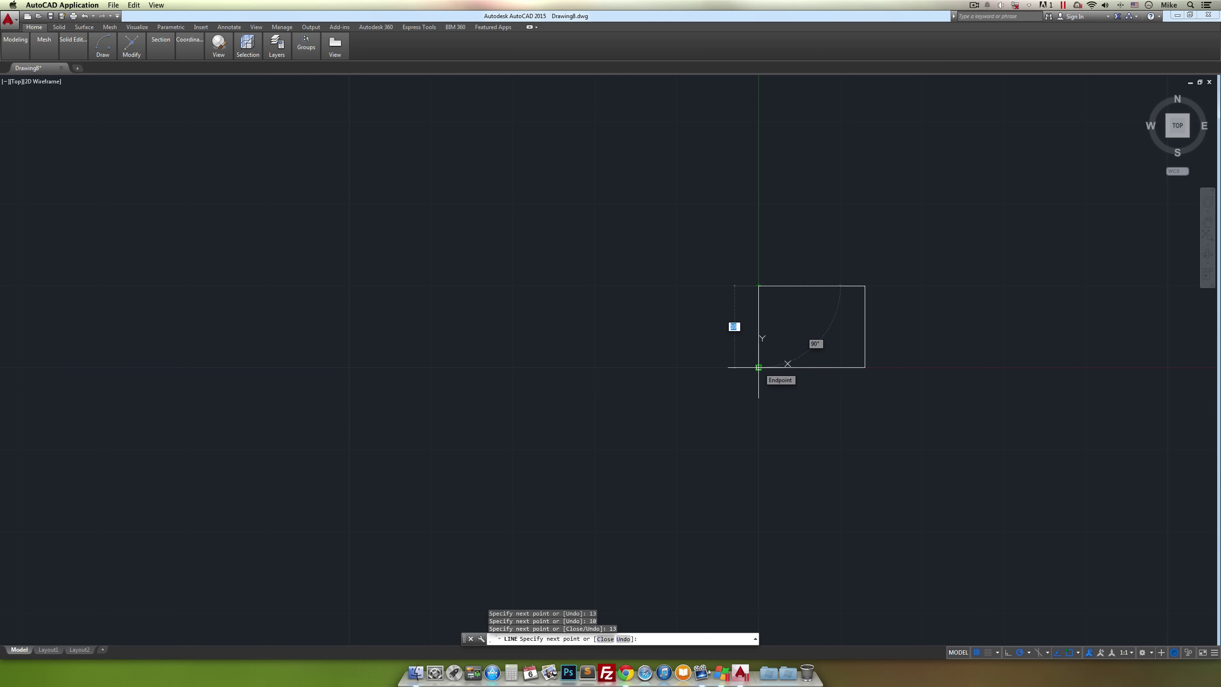
text(c)
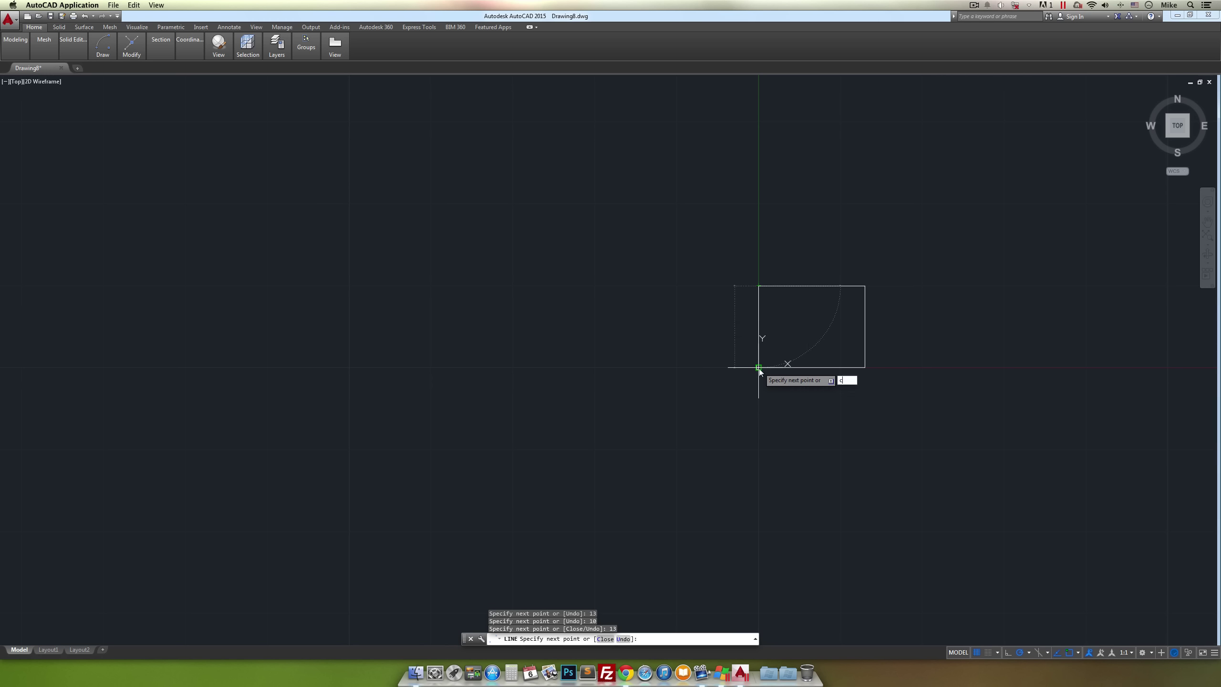
key(Return)
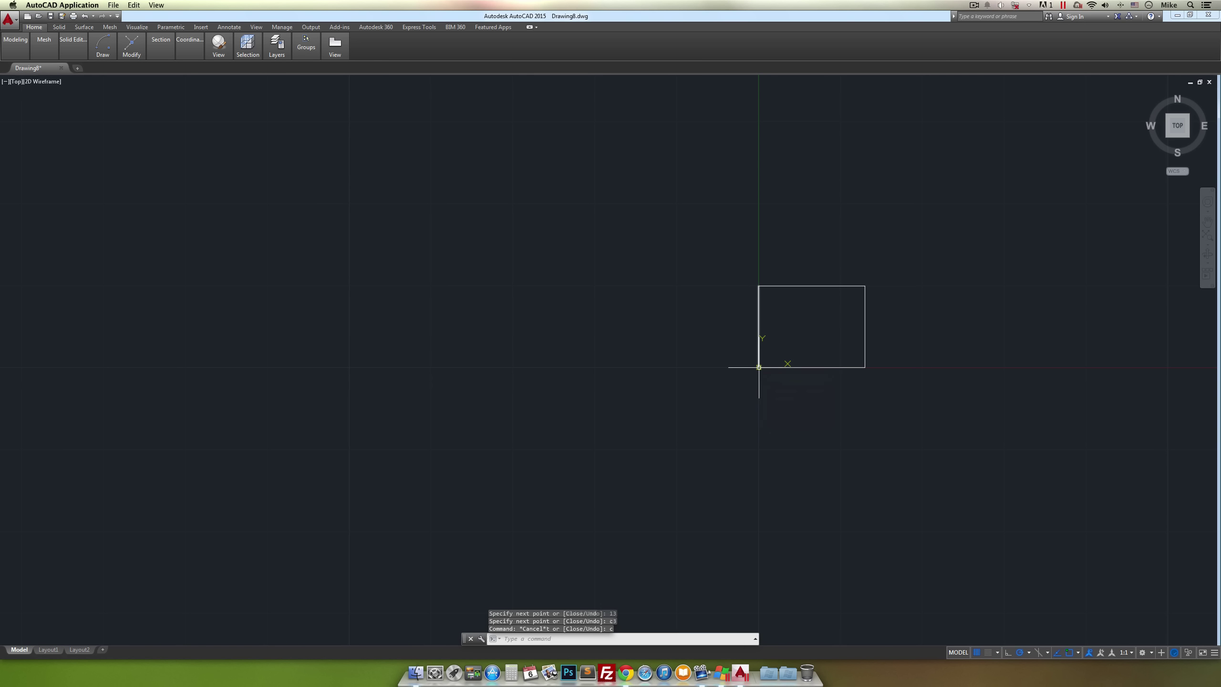
key(Escape)
key(Escape)
key(Escape)
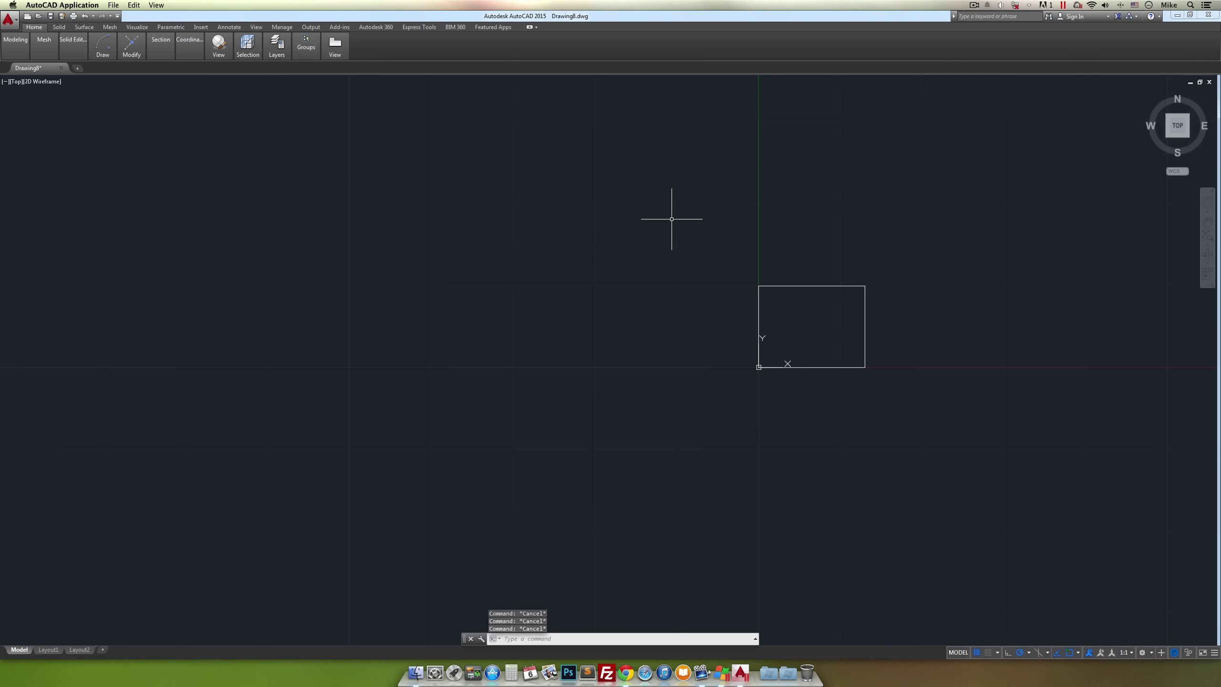
Window-zoom around the 13 by 10 rectangle so it fills the view.
text(z)
key(Return)
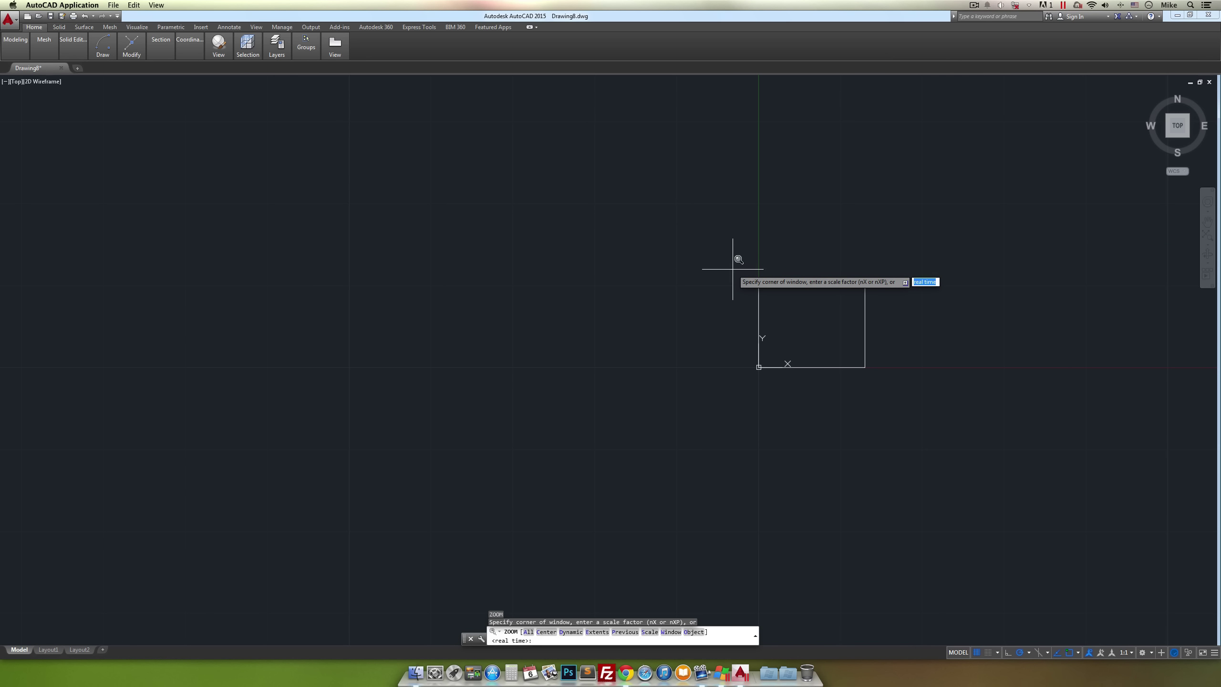
click(732, 269)
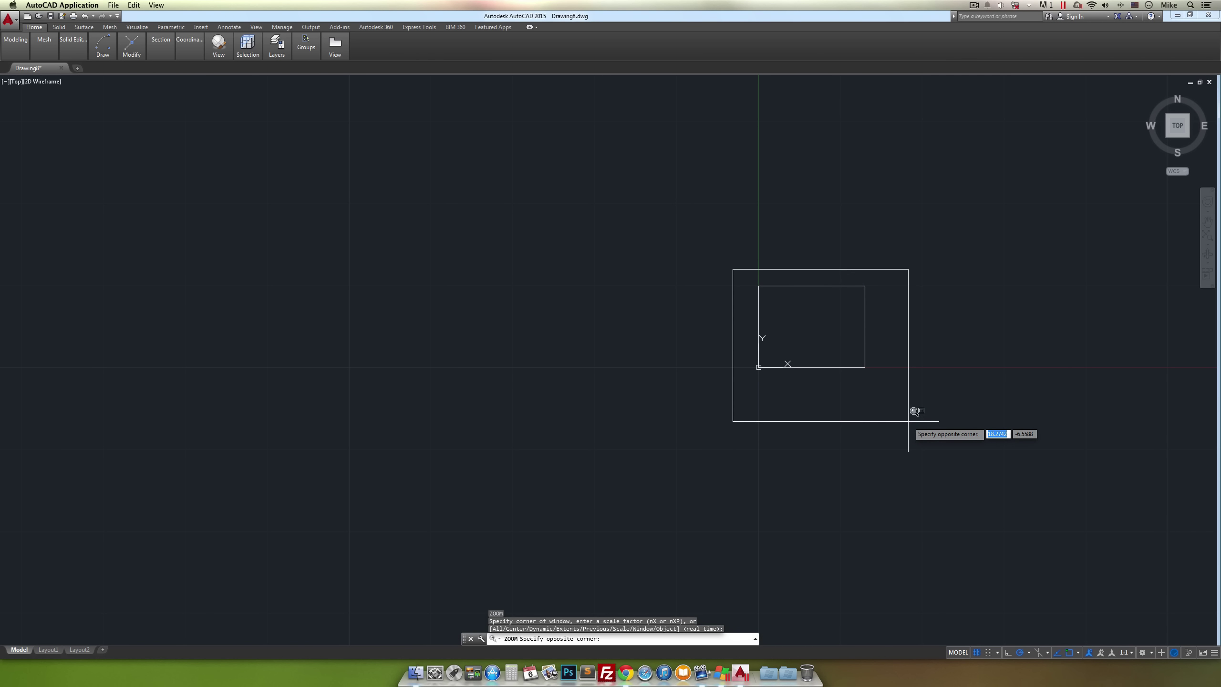
click(907, 421)
key(Escape)
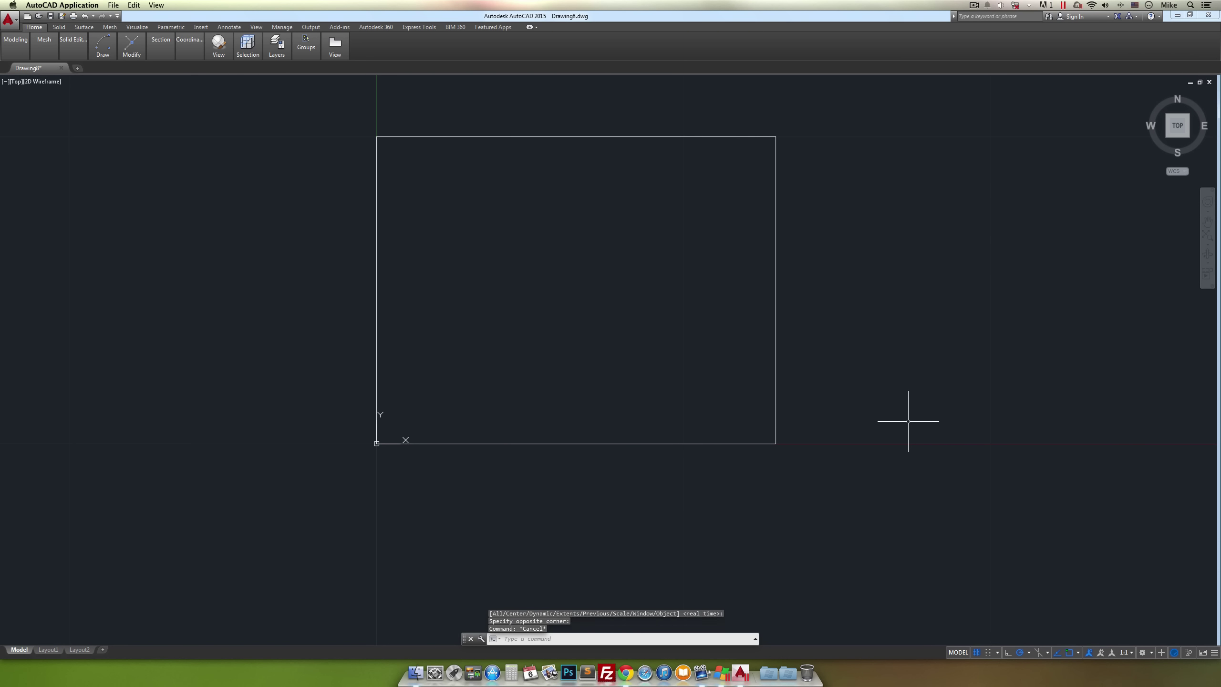
key(Escape)
key(Escape)
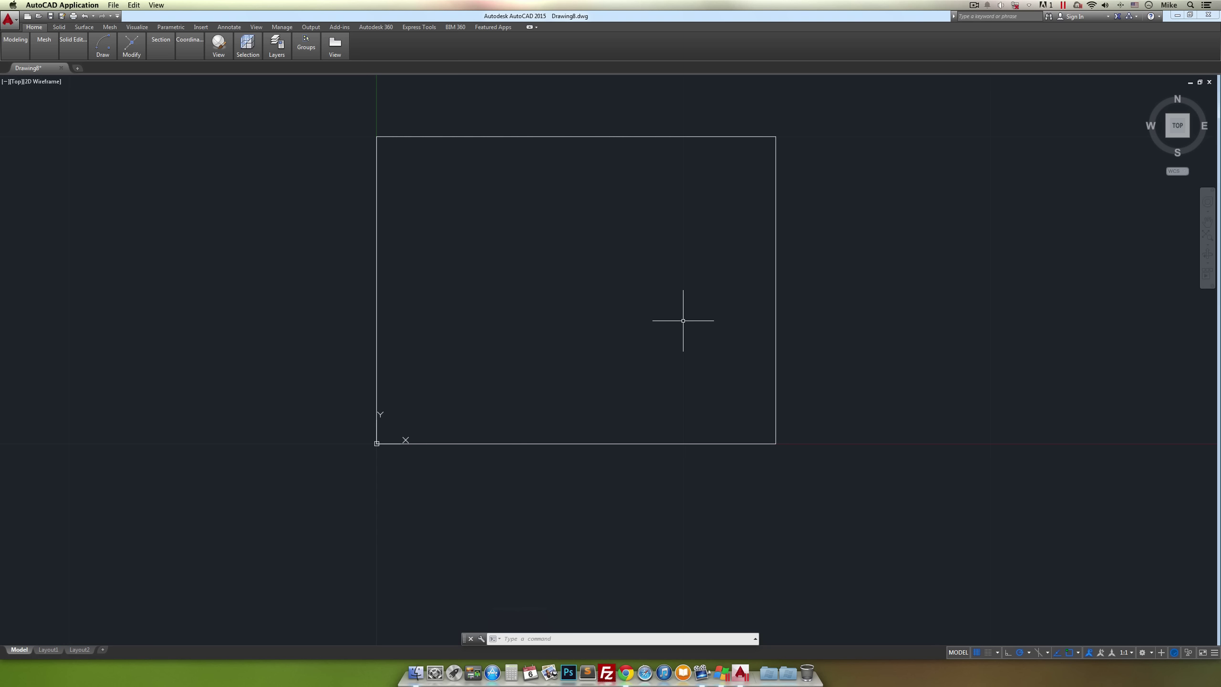
Offset the rectangle's right edge 0.15 inward.
text(o)
key(Return)
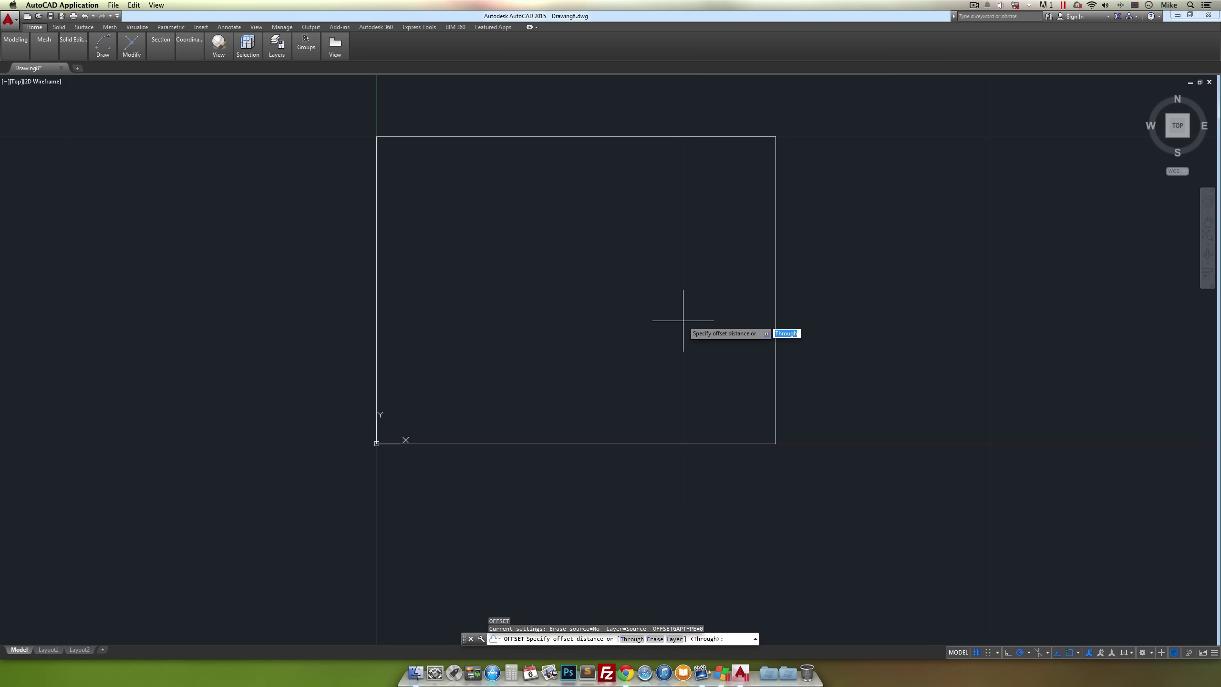
text(.15)
key(Return)
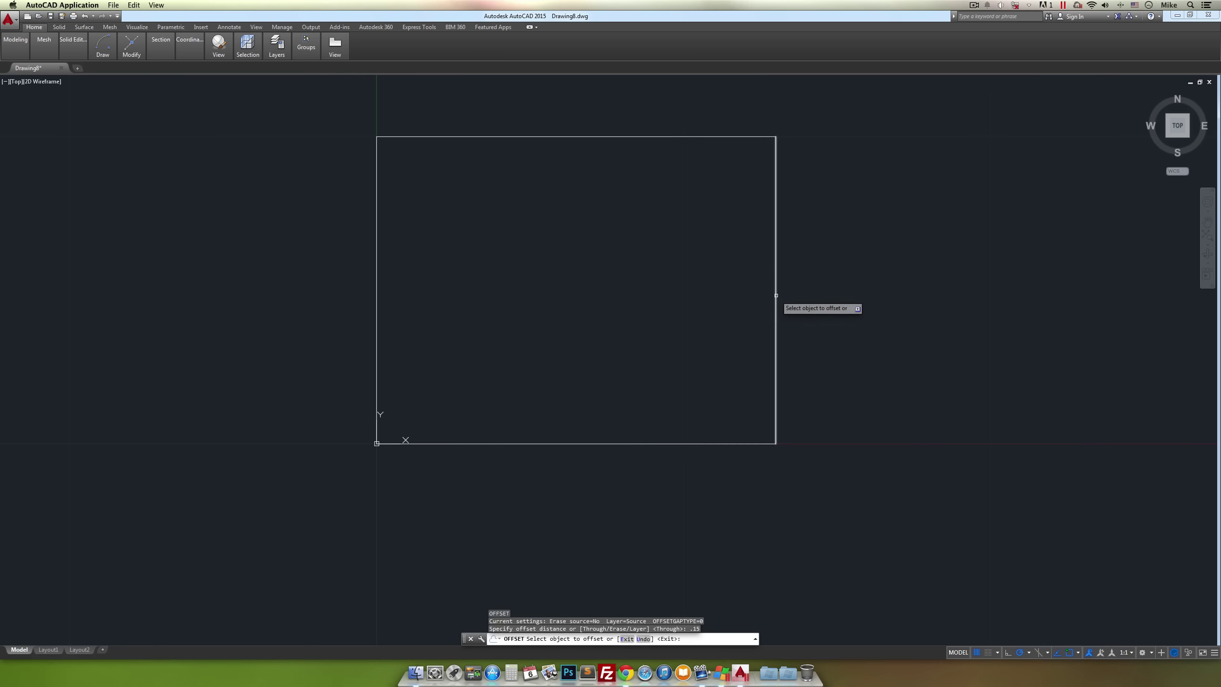
click(775, 295)
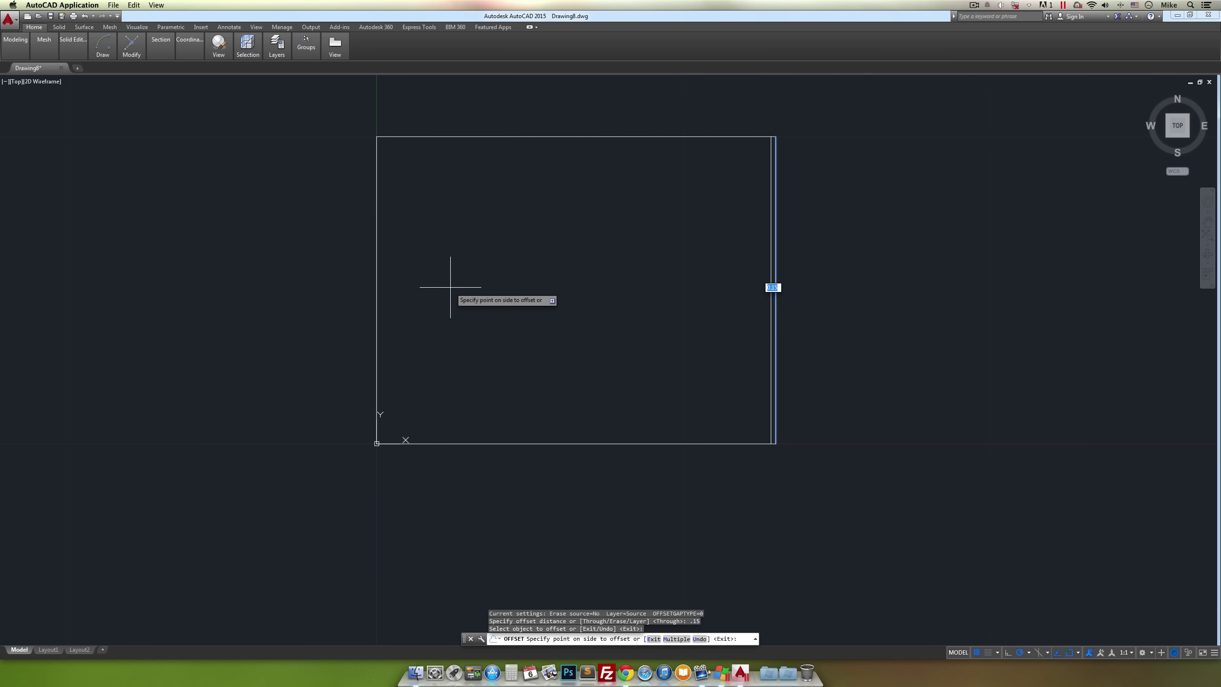
click(450, 287)
Offset the top, left and bottom edges 0.15 inward as well.
key(Return)
key(Return)
key(Return)
scroll(450, 287, down, 3)
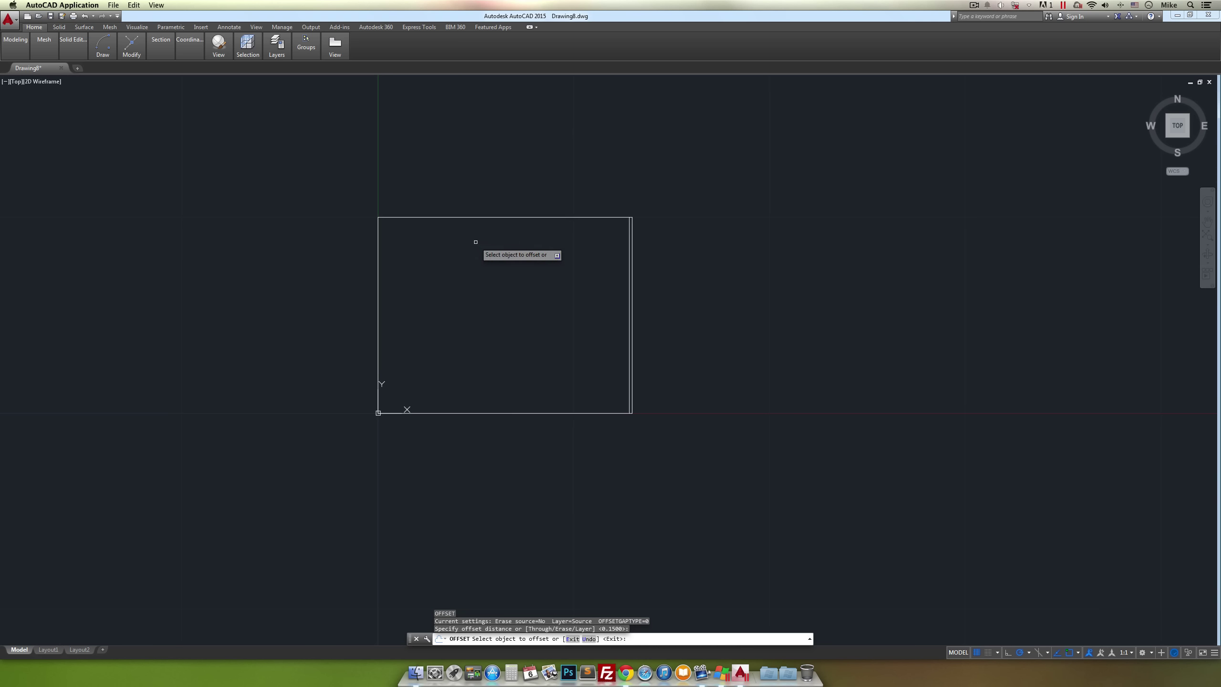
click(487, 218)
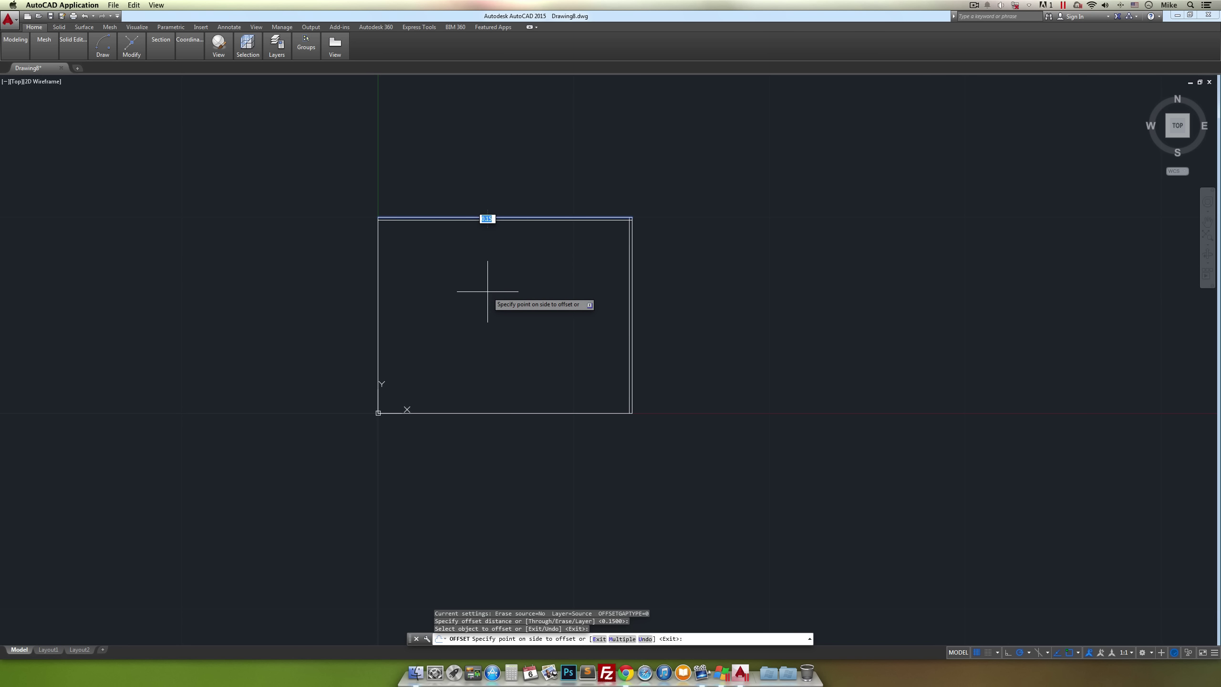
click(498, 339)
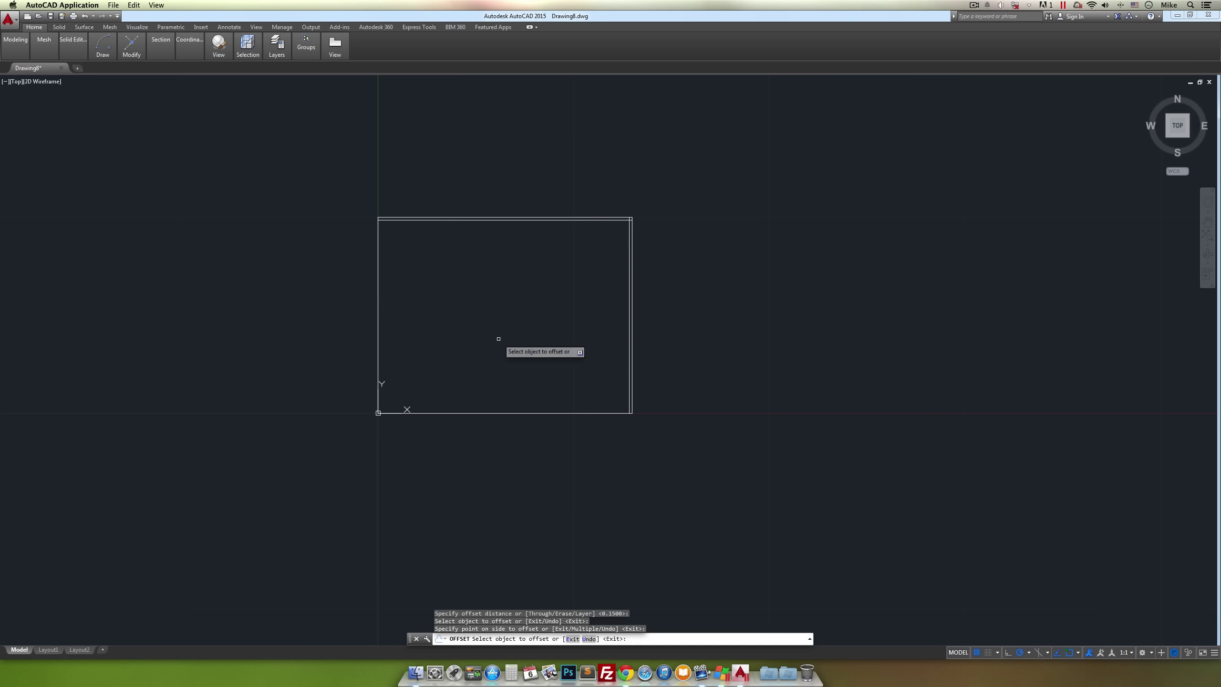
click(378, 319)
click(550, 322)
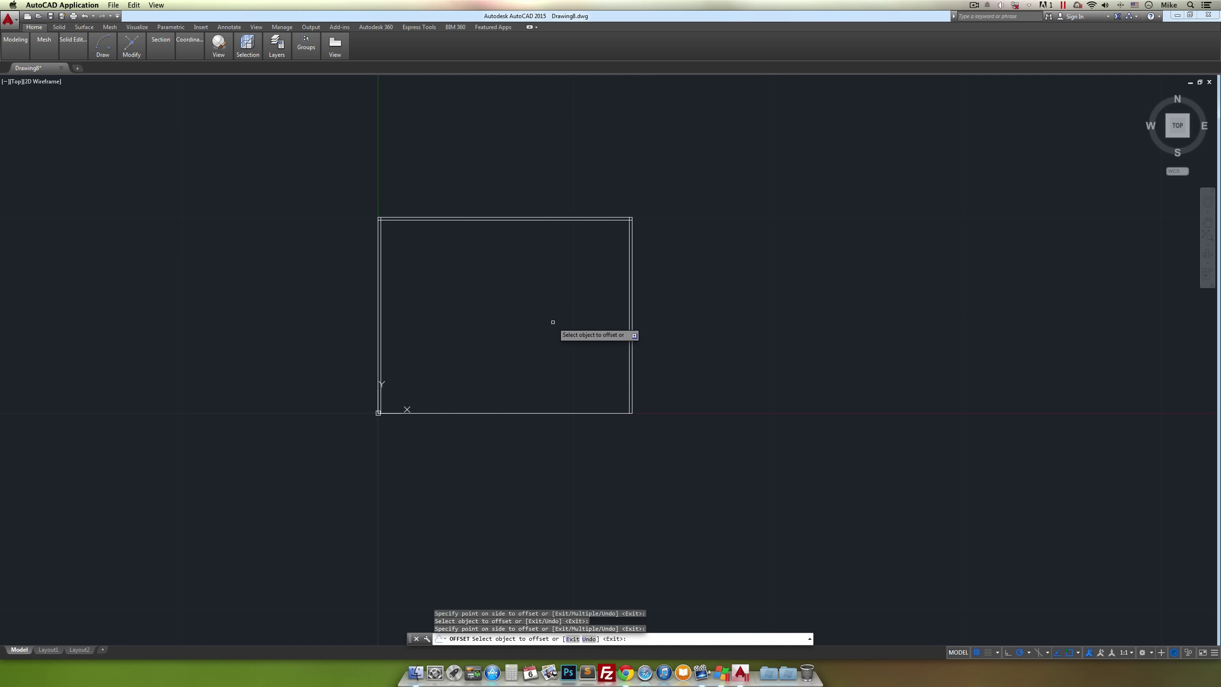
click(517, 412)
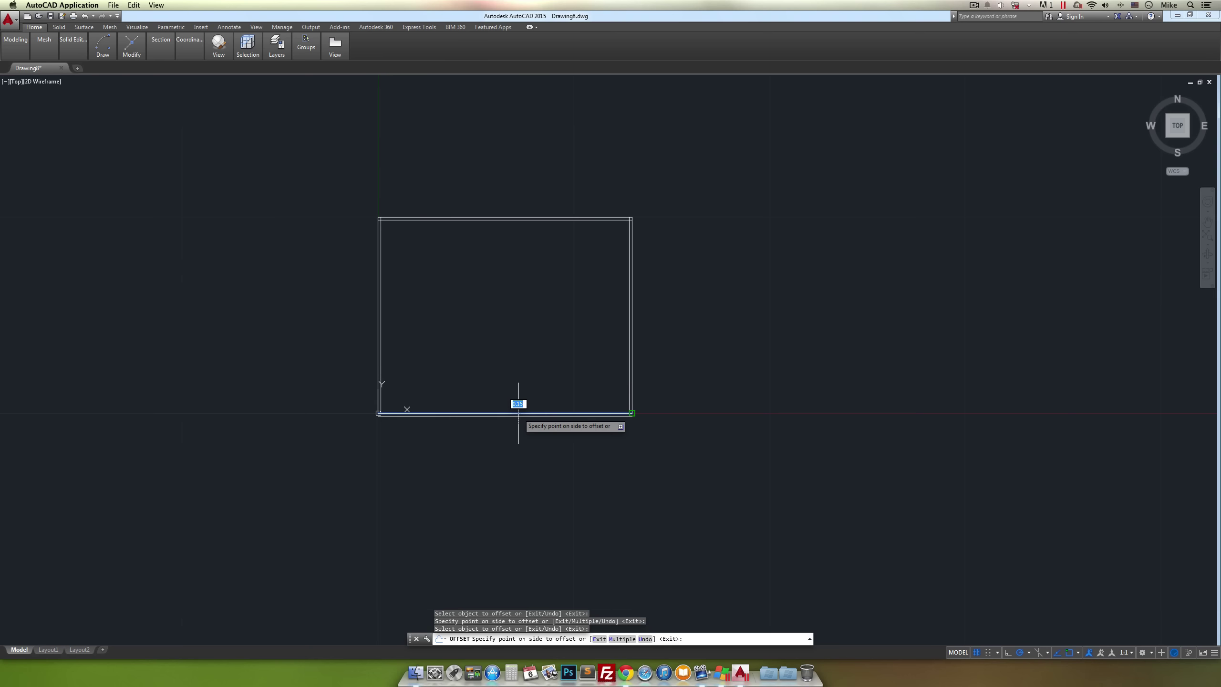
click(514, 284)
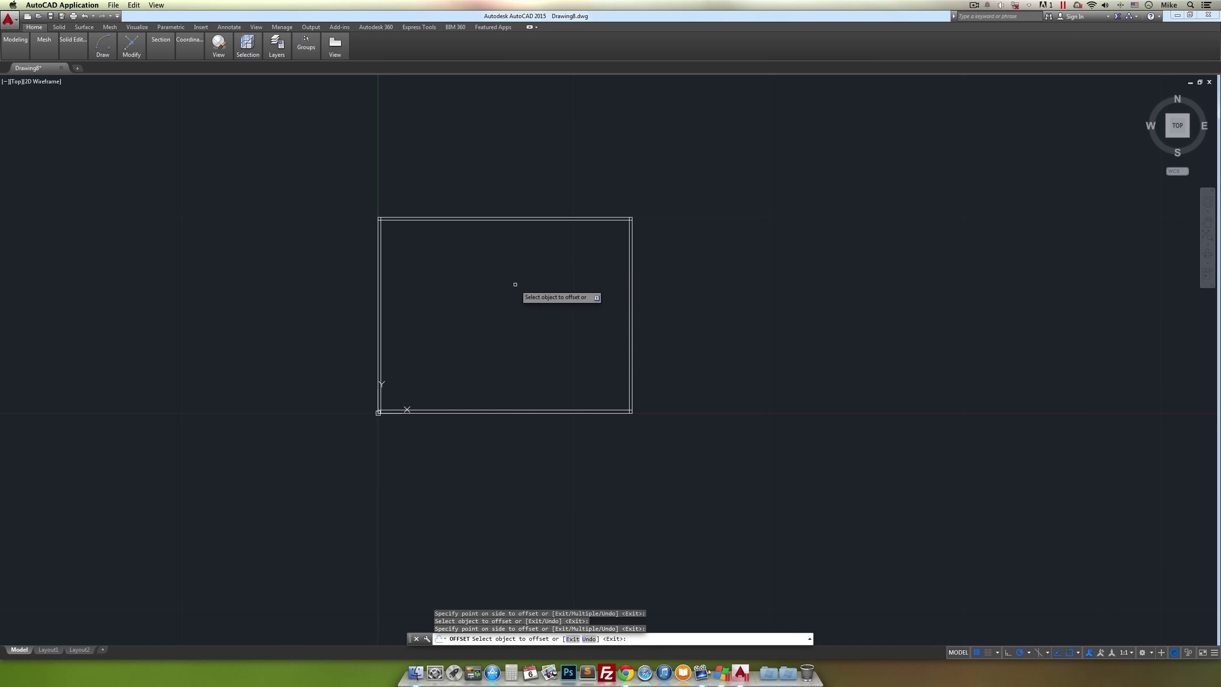
key(Escape)
key(Escape)
key(Escape)
text(O)
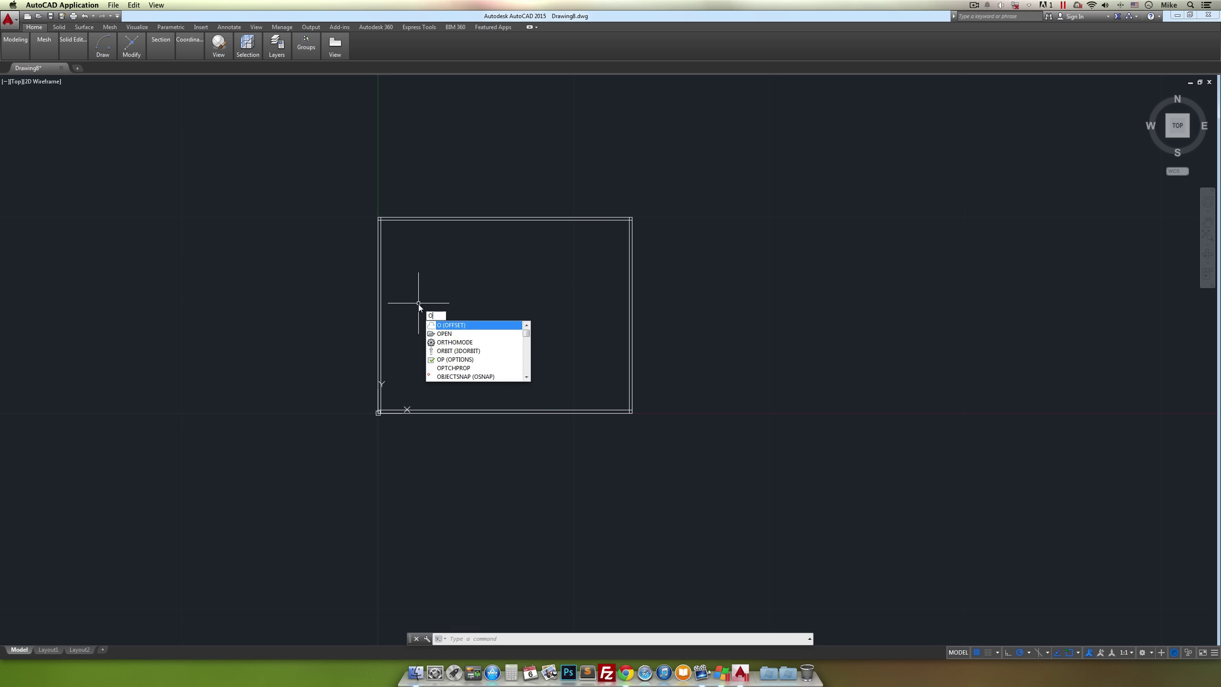
Offset the rectangle's left edge 1 unit inward.
key(Return)
text(1)
key(Return)
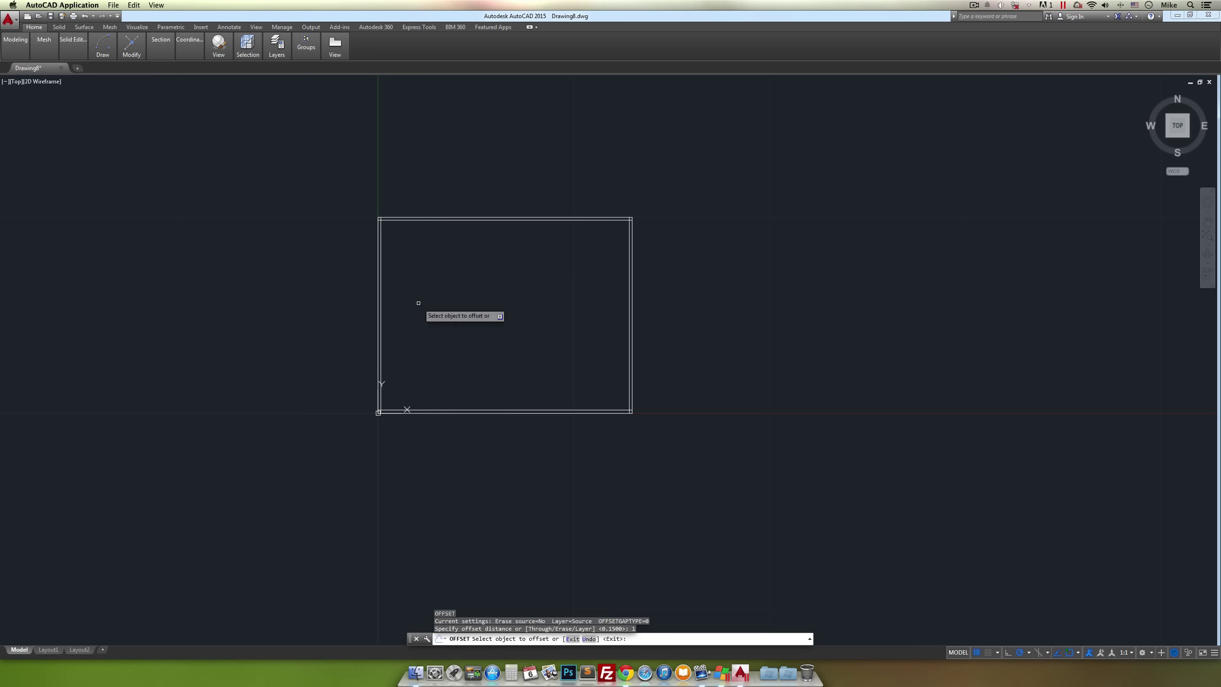
click(382, 306)
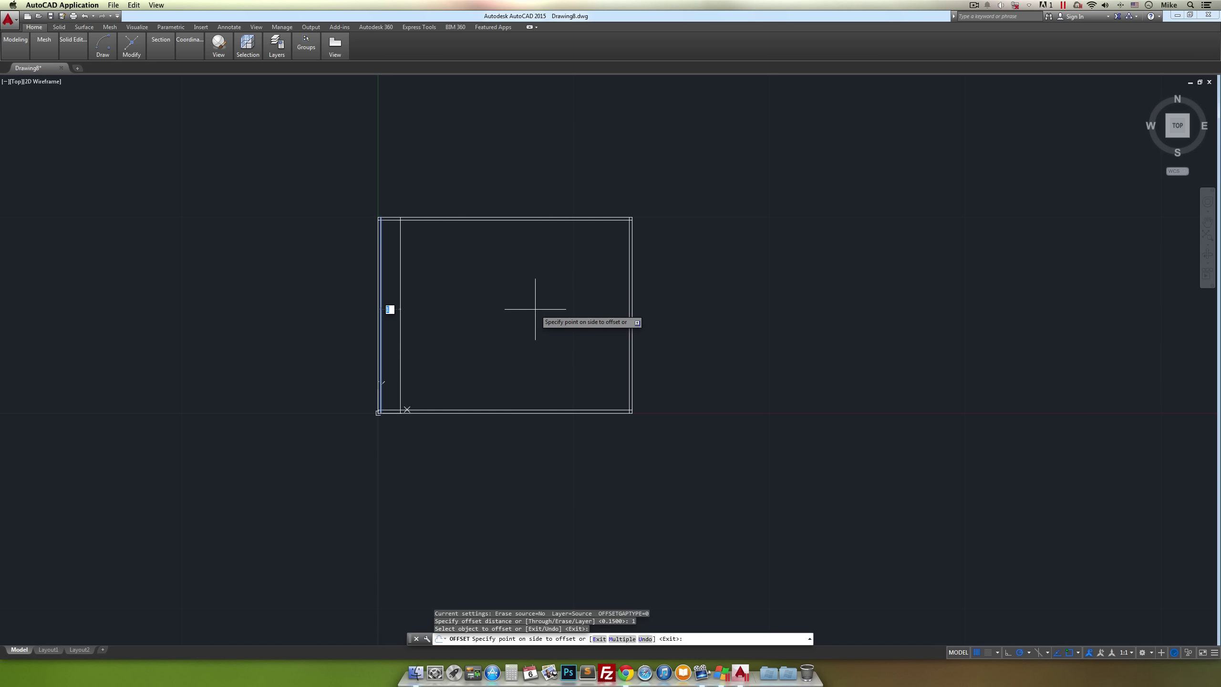
key(Escape)
key(Escape)
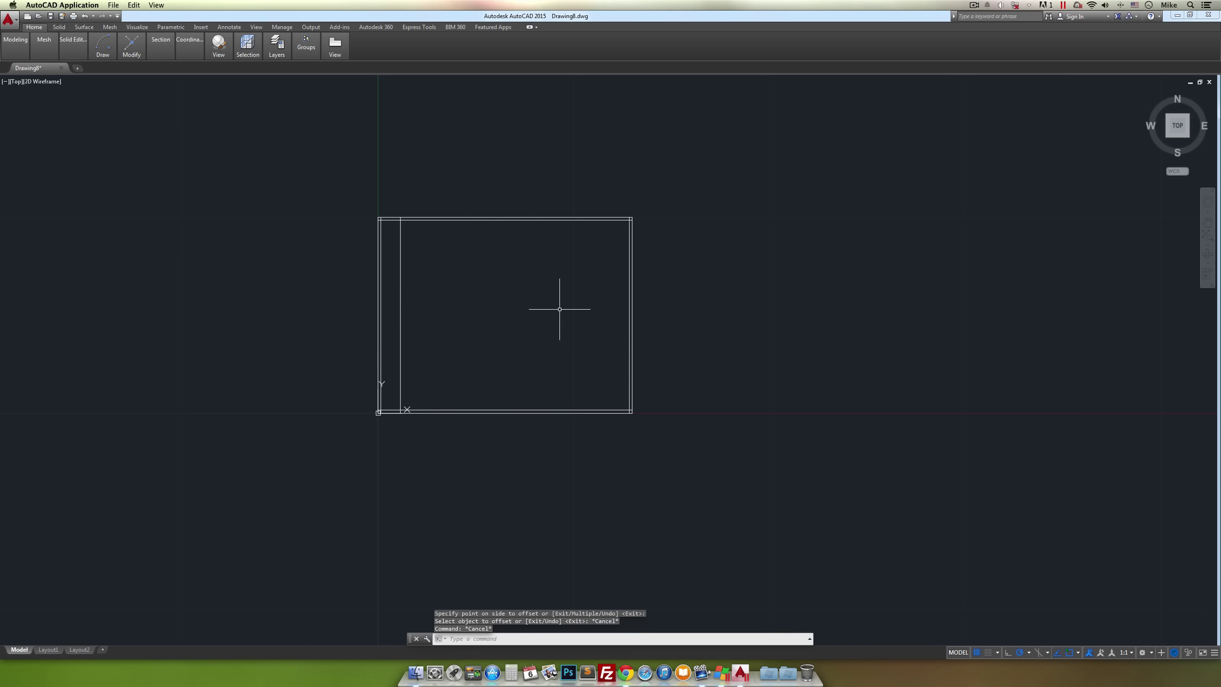
key(Escape)
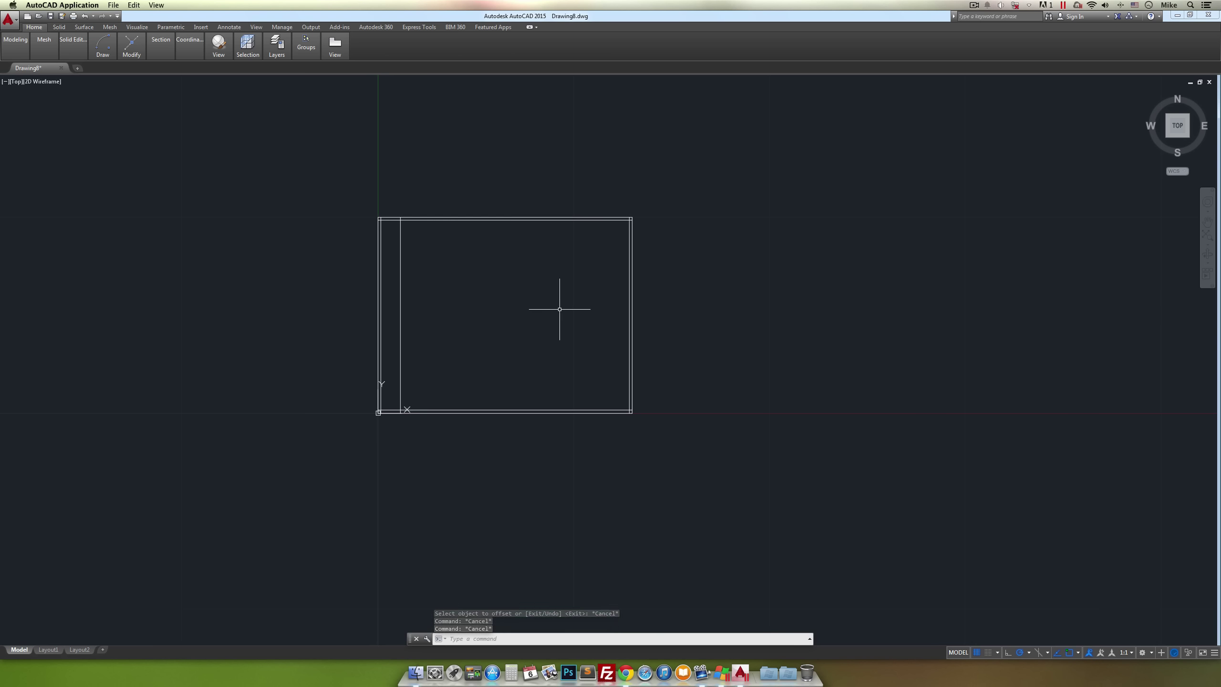
Window-zoom so the rectangle fills the view.
text(z)
key(Return)
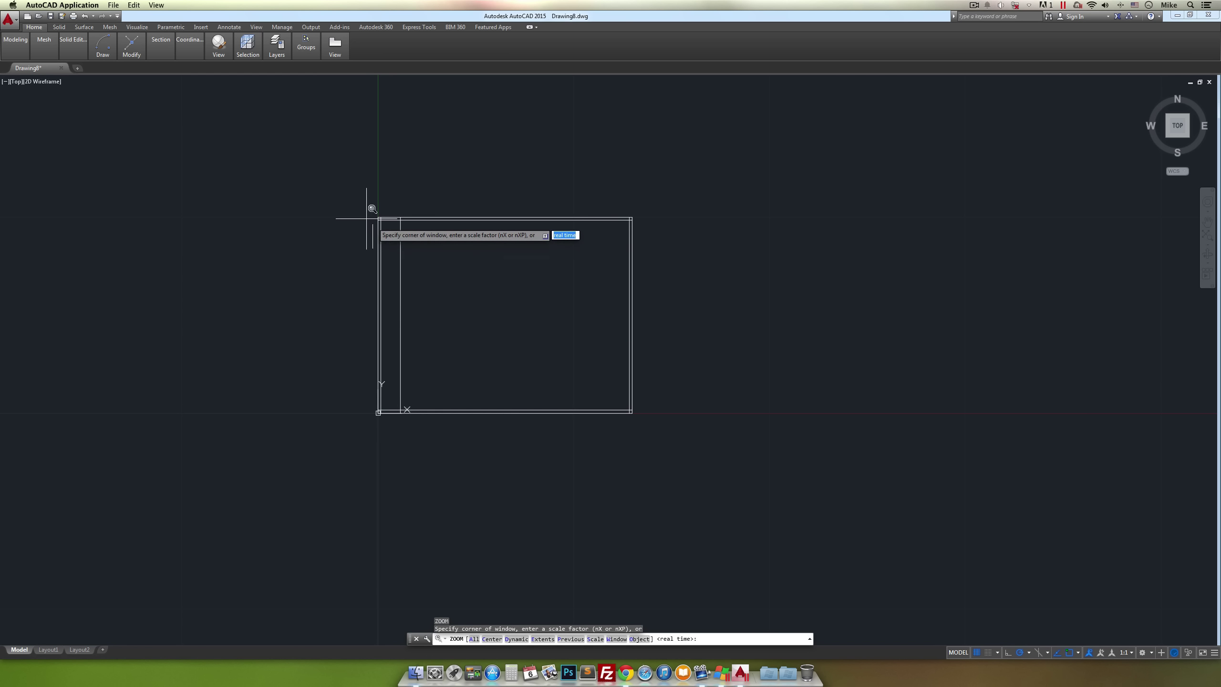
click(358, 204)
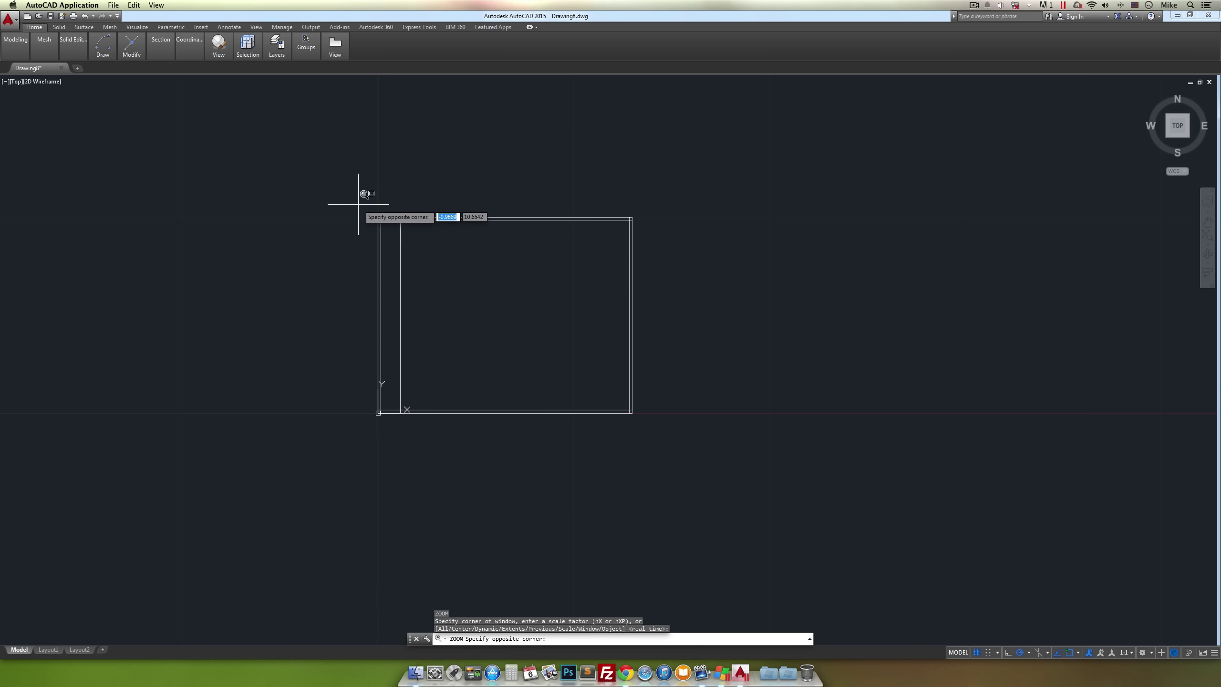
click(655, 418)
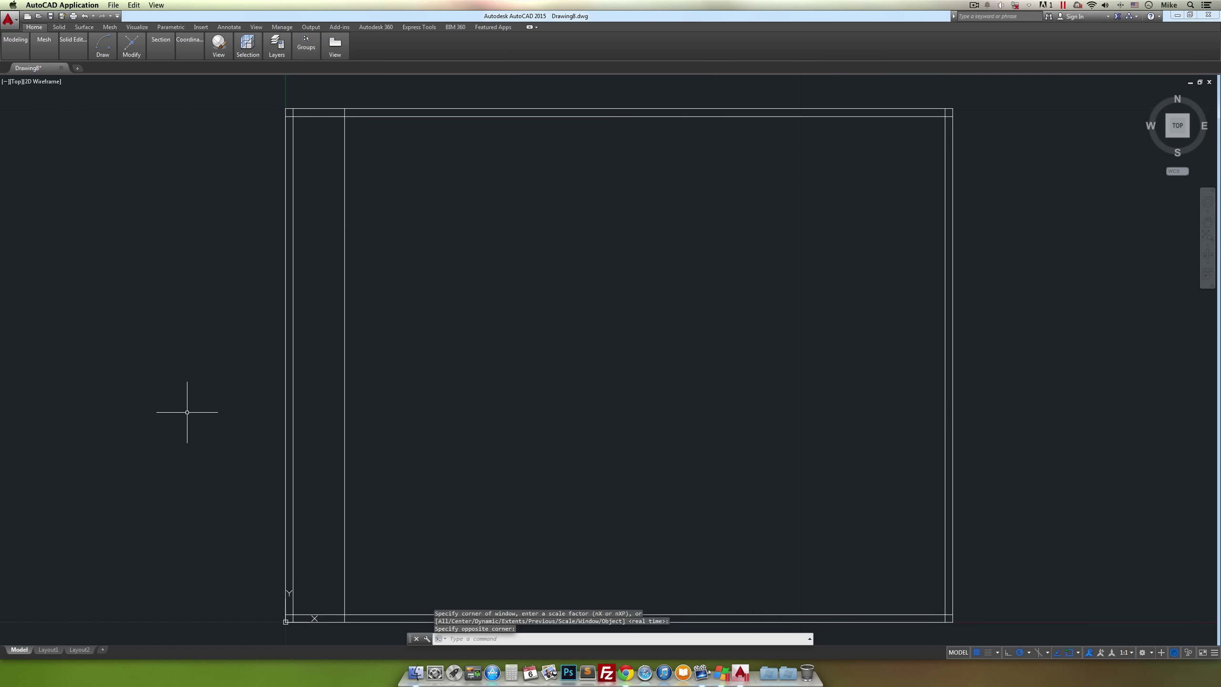
key(Escape)
key(Escape)
key(Escape)
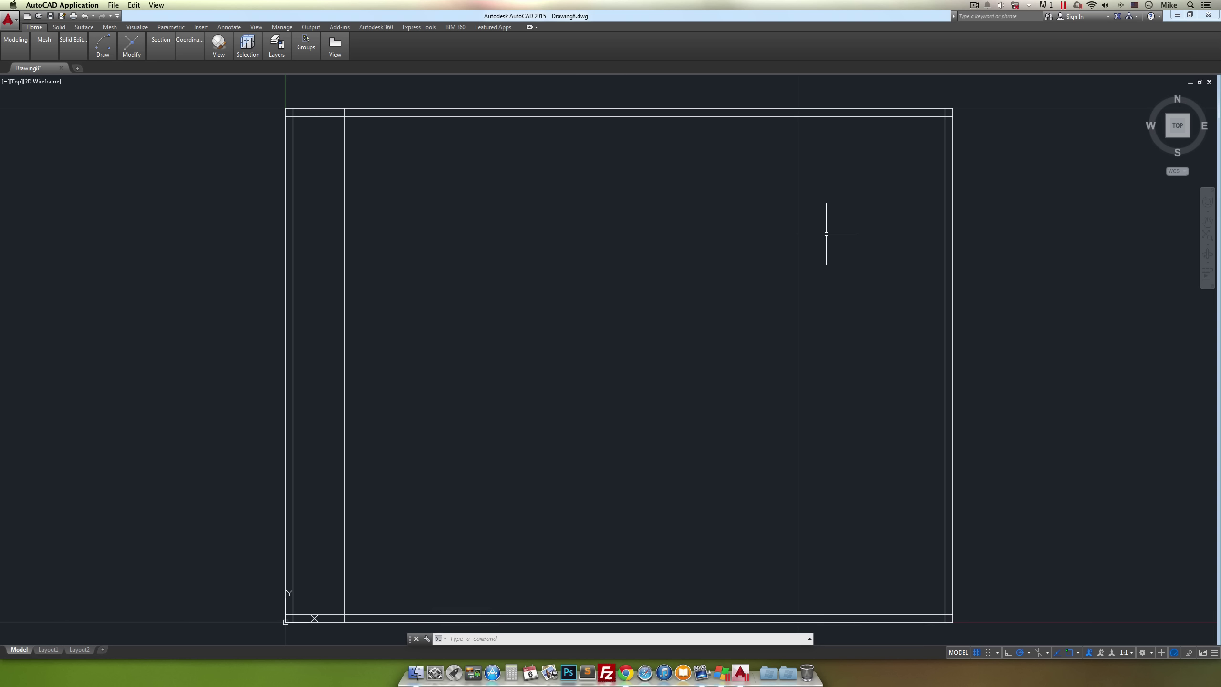
Trim off the inner bottom line's left part and the extra vertical line.
key(Escape)
key(Escape)
key(Escape)
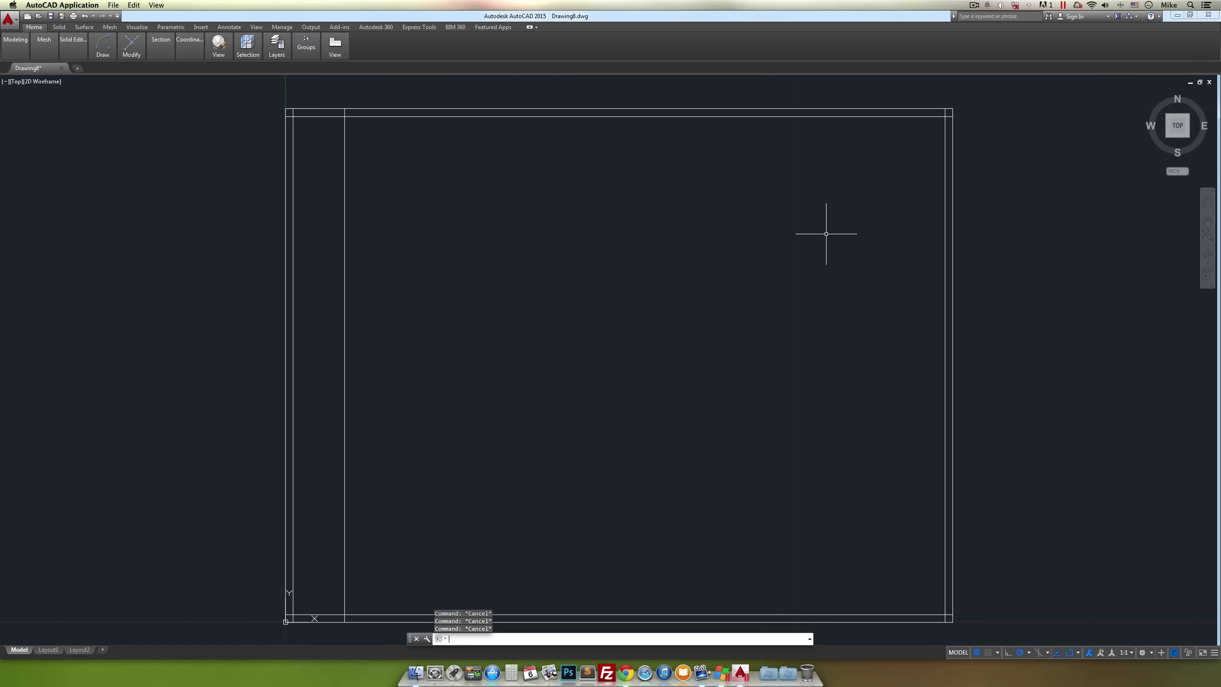
text(TR)
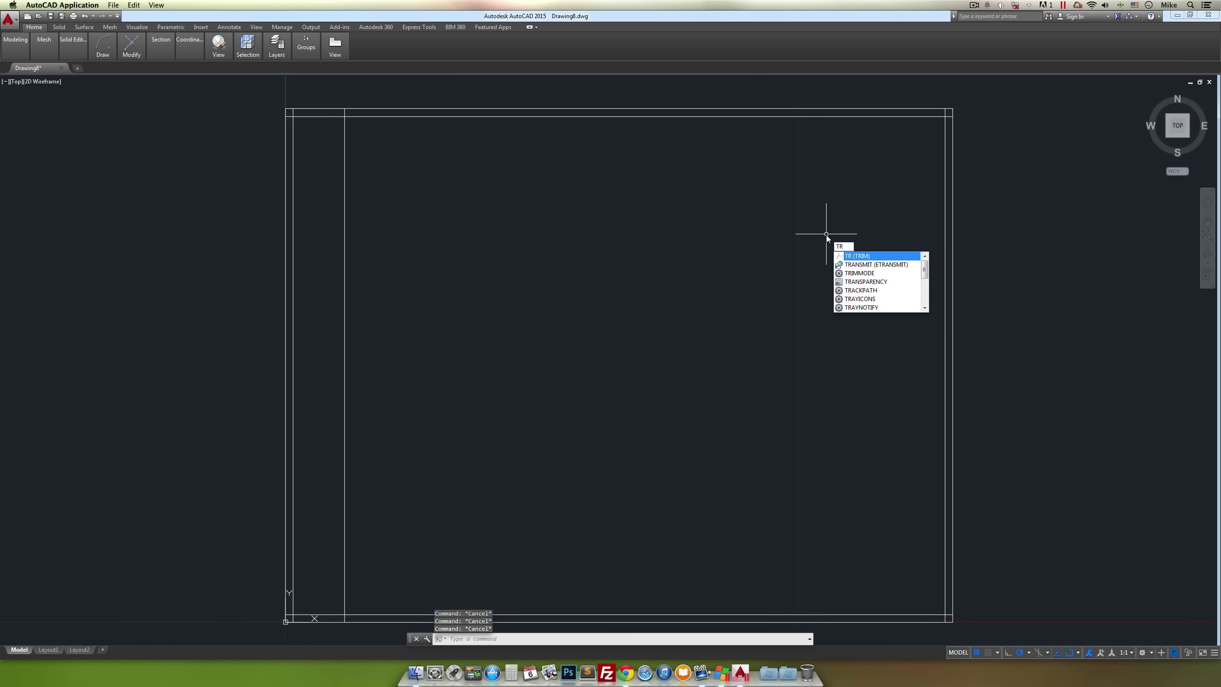
key(Return)
key(Return)
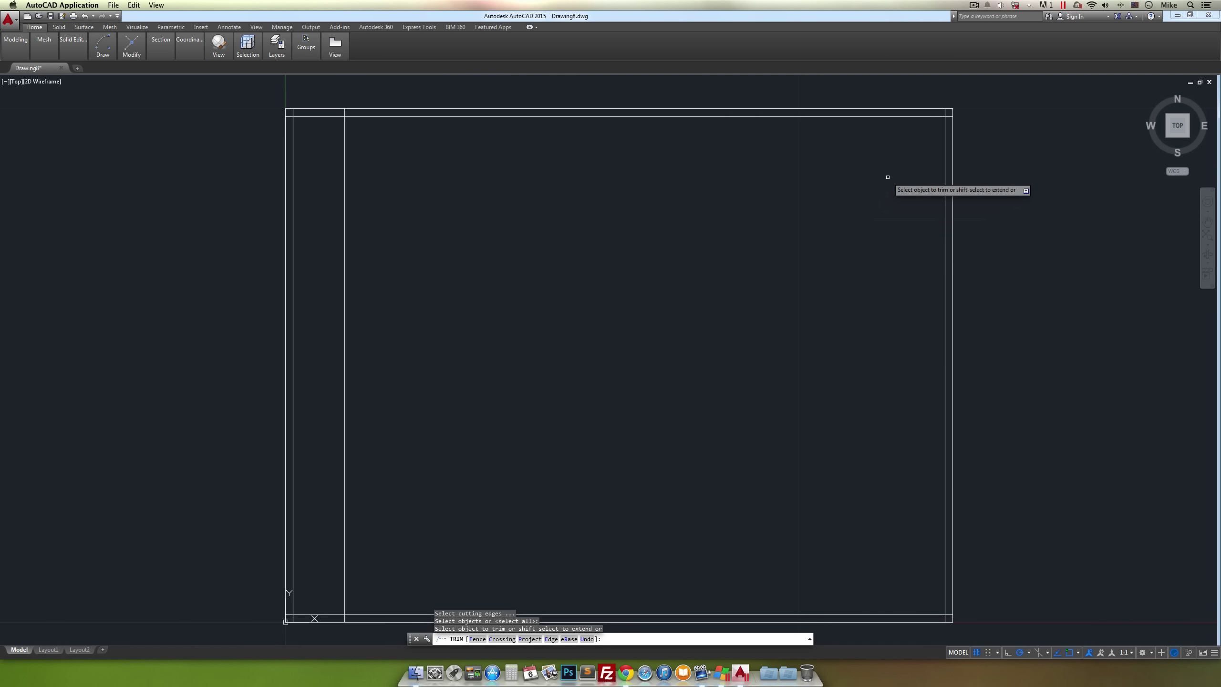
click(947, 113)
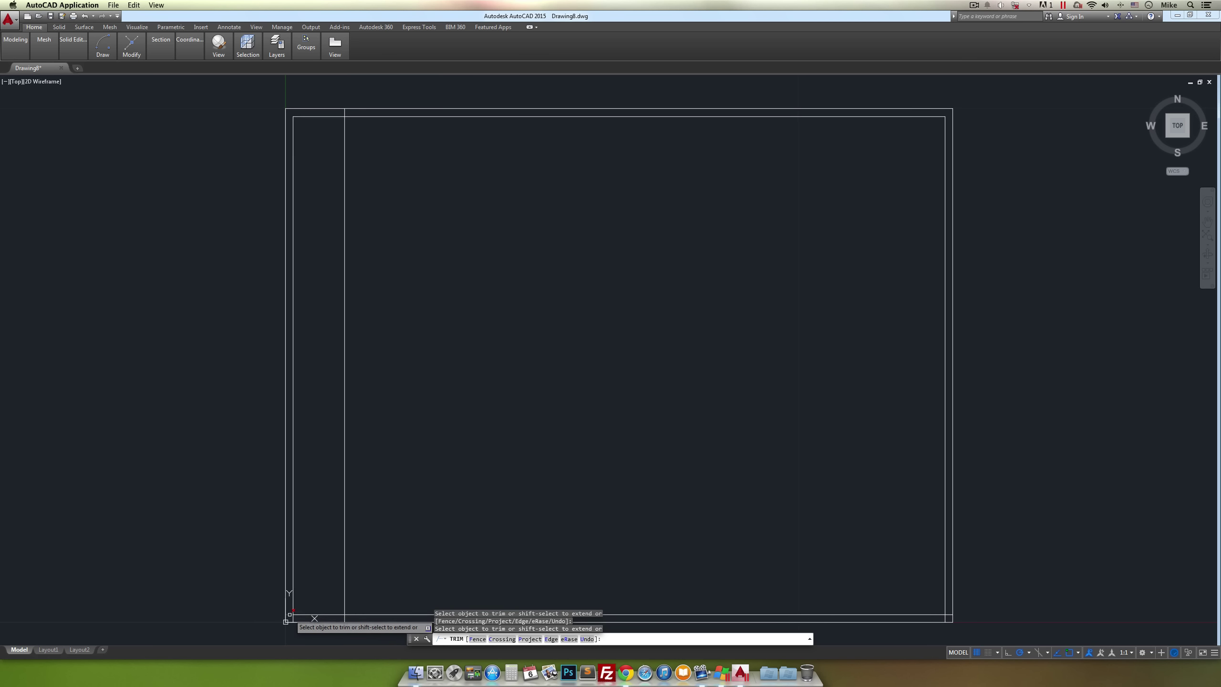
key(super+z)
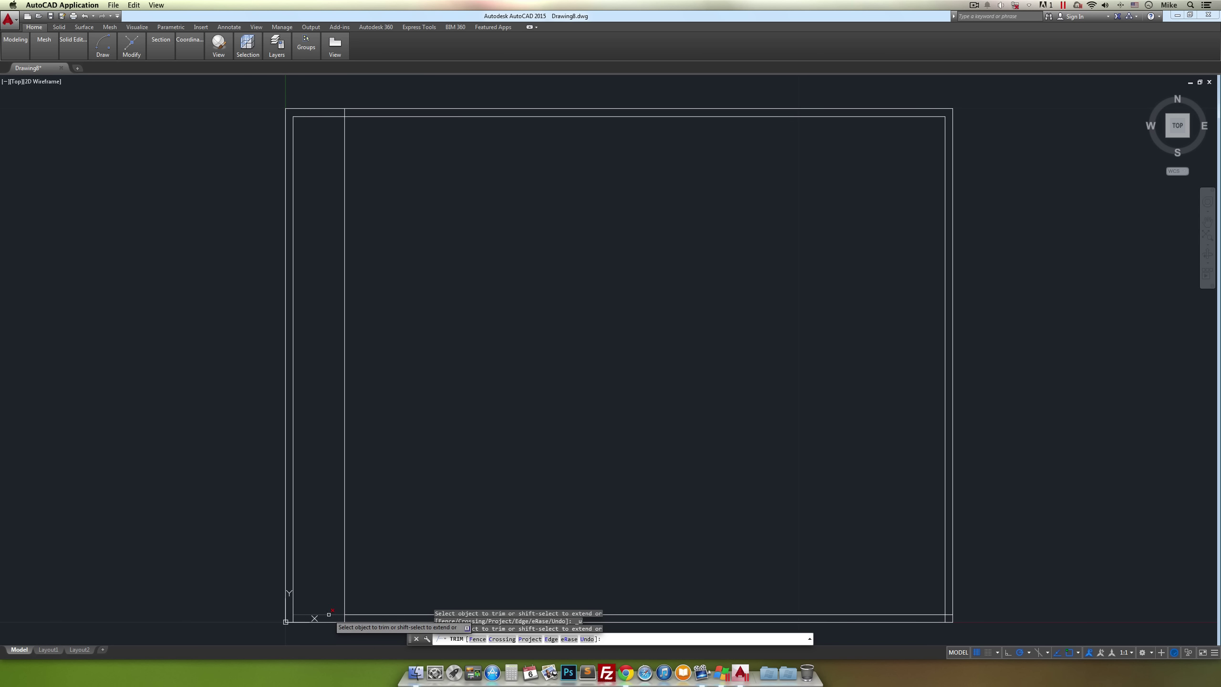
click(326, 615)
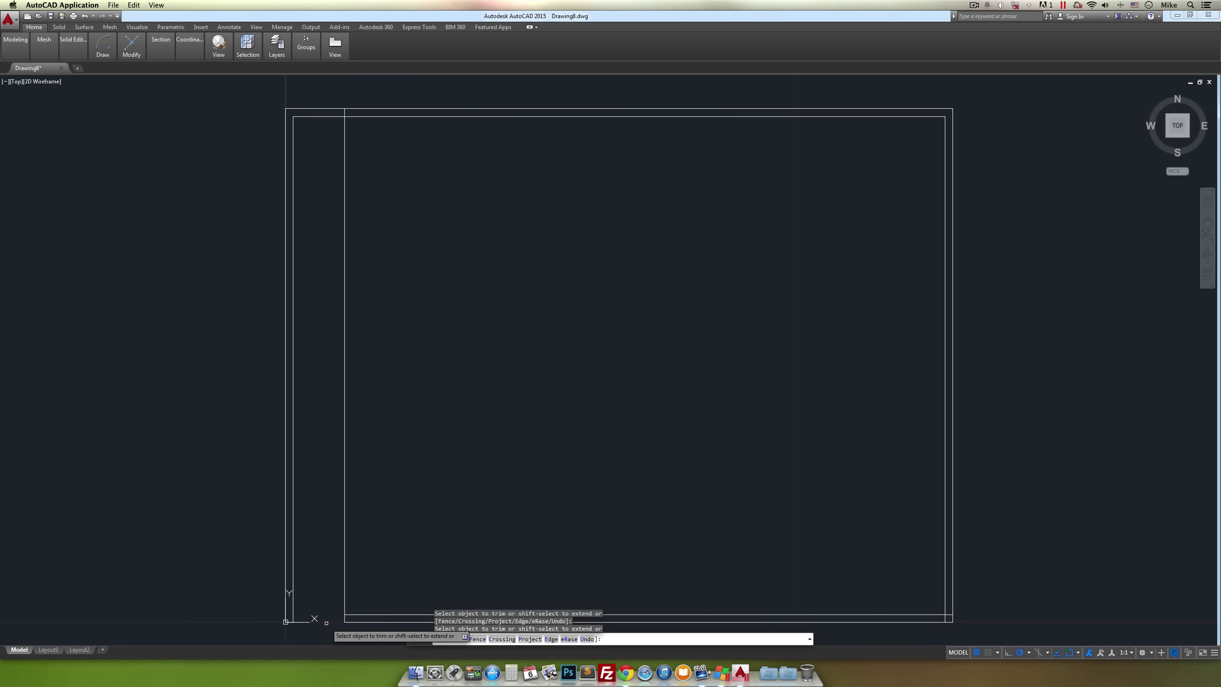
click(345, 588)
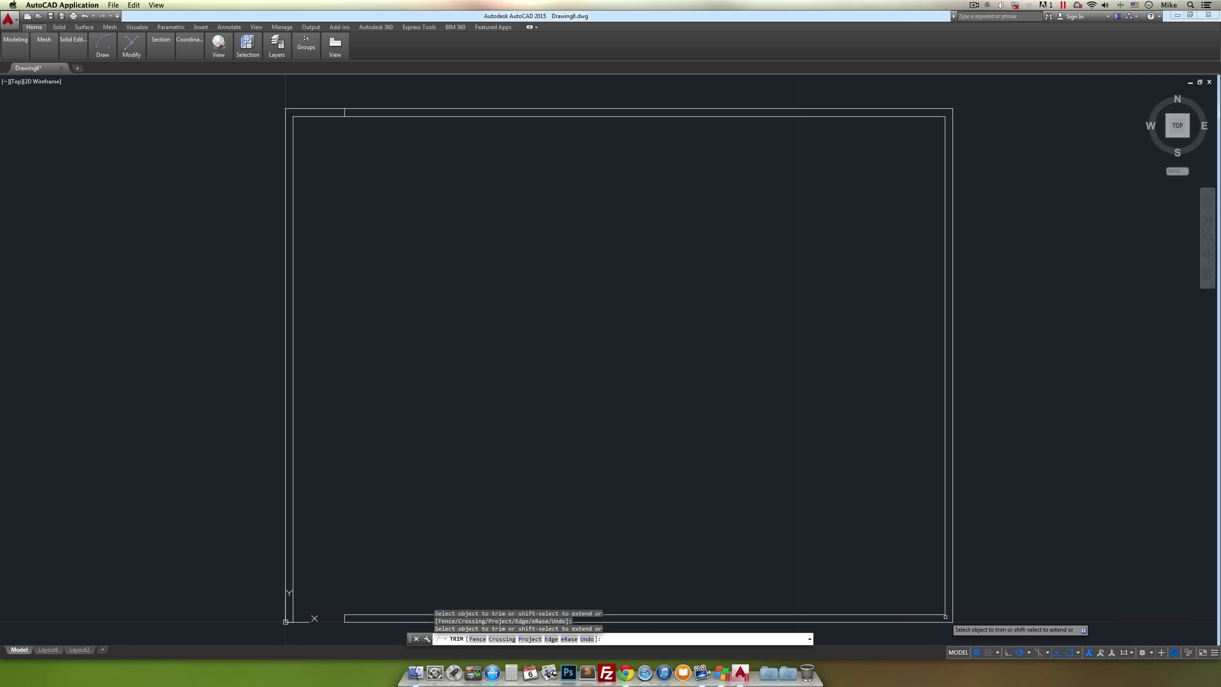
key(Escape)
key(Escape)
key(Escape)
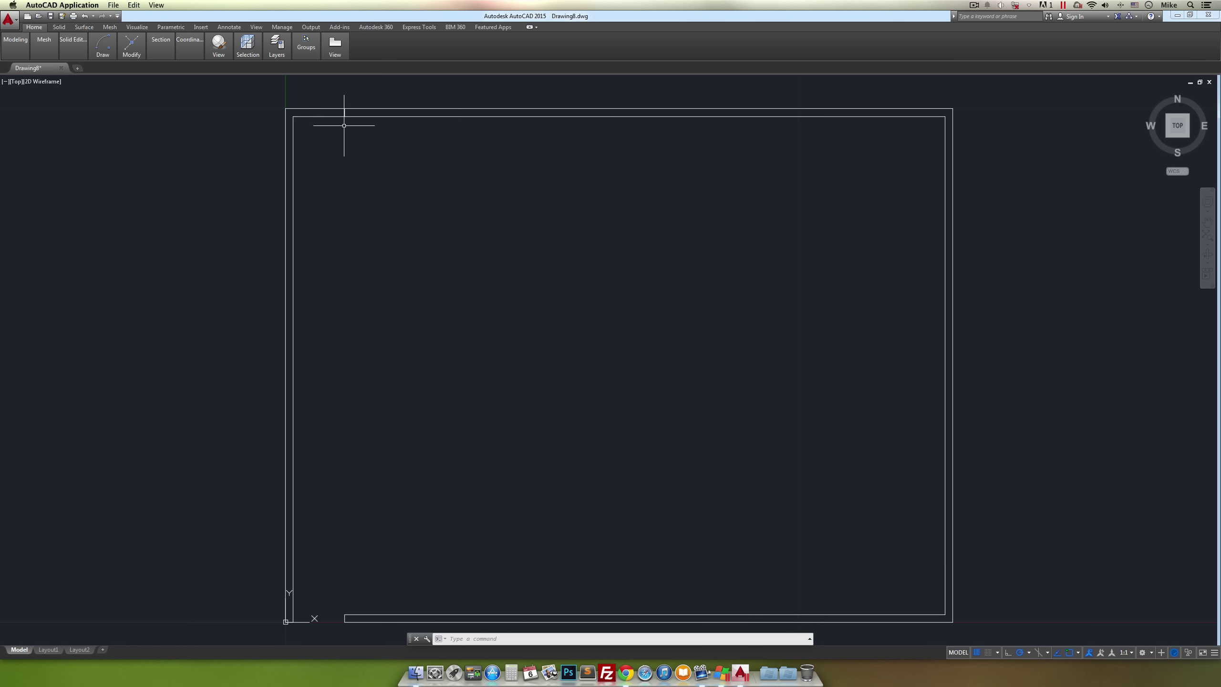
Erase the leftover lower-left segment and window-select all the border lines.
key(Escape)
text(e)
key(Return)
click(276, 99)
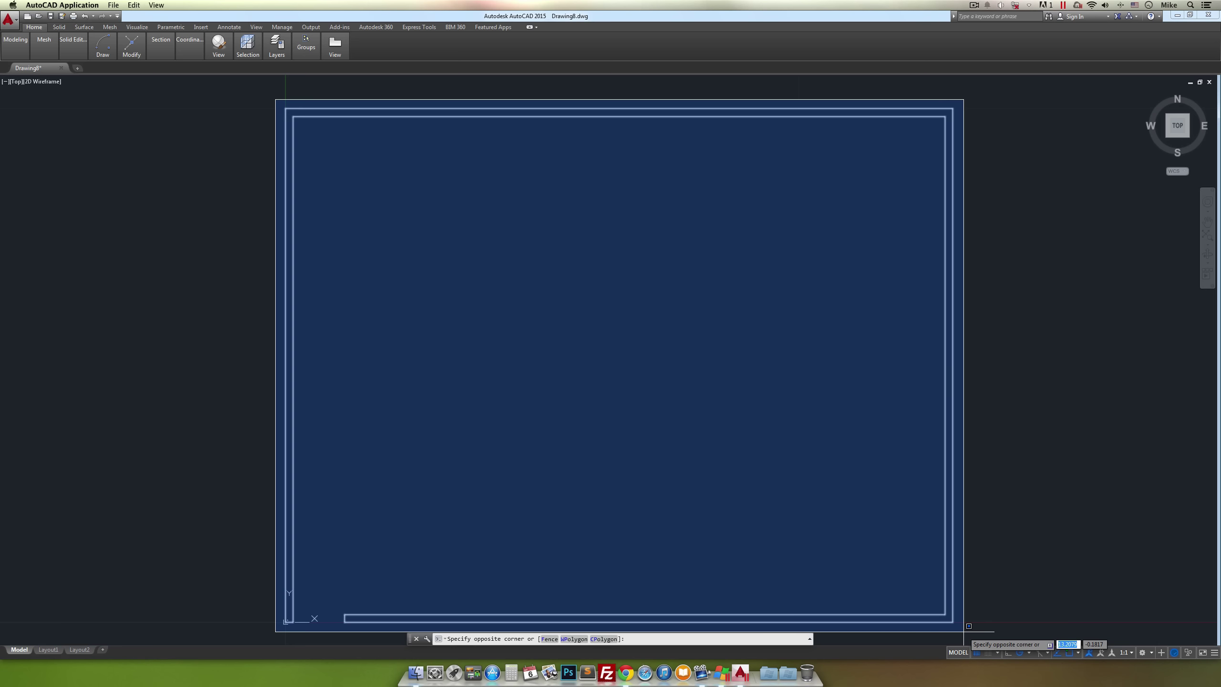
click(968, 625)
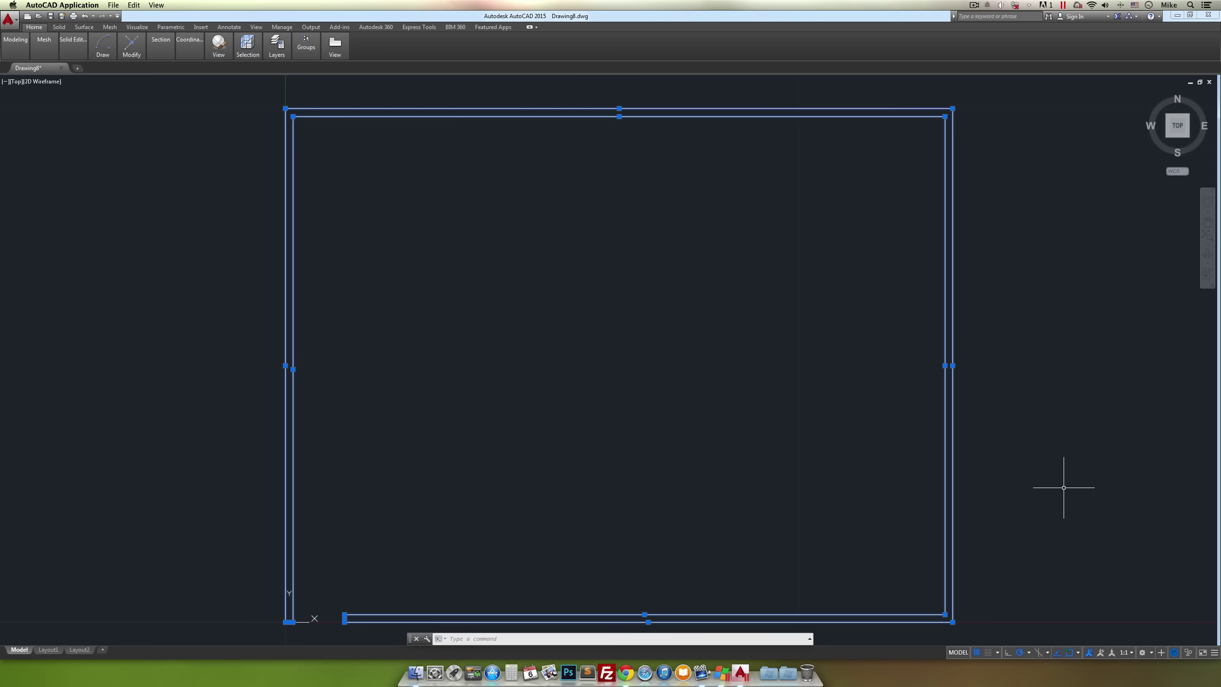
Move the border from its top-left corner up and to the right.
text(M)
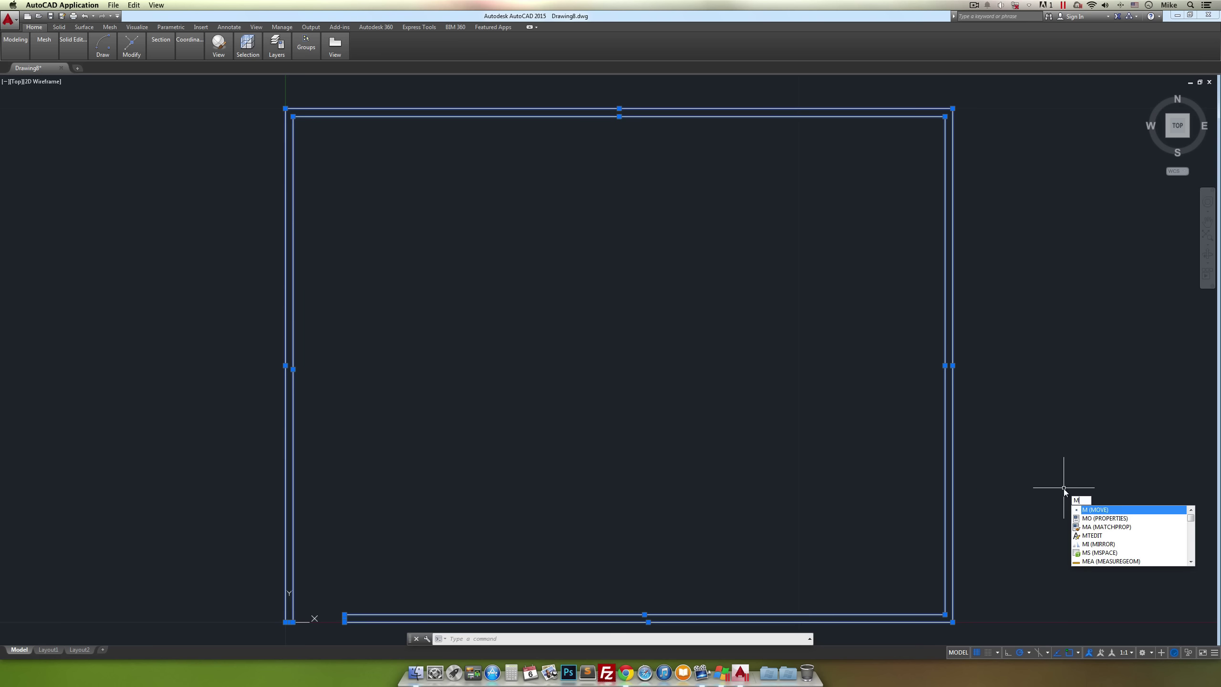
key(Return)
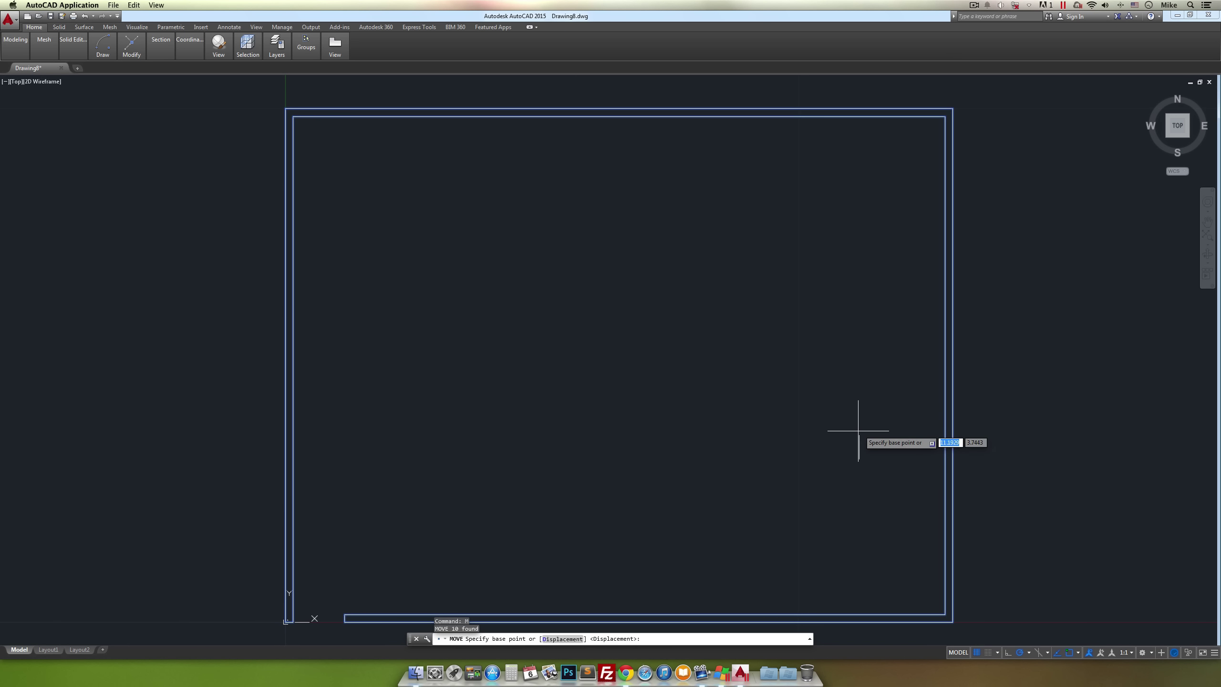
click(293, 116)
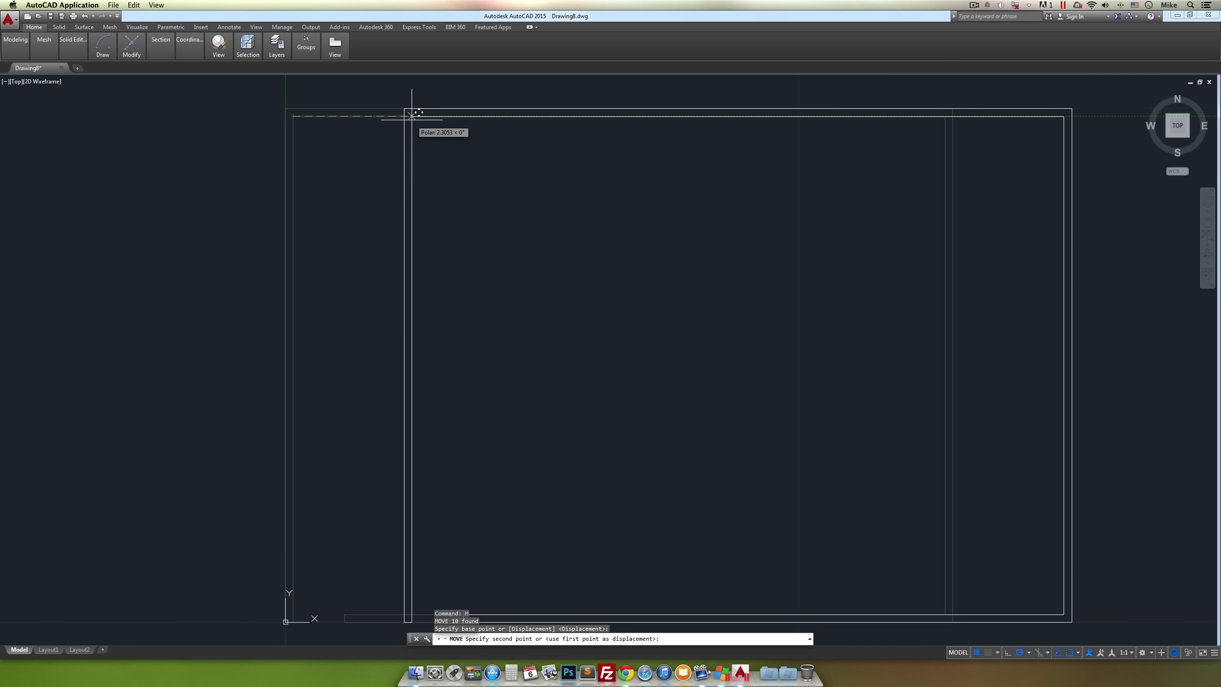
click(439, 83)
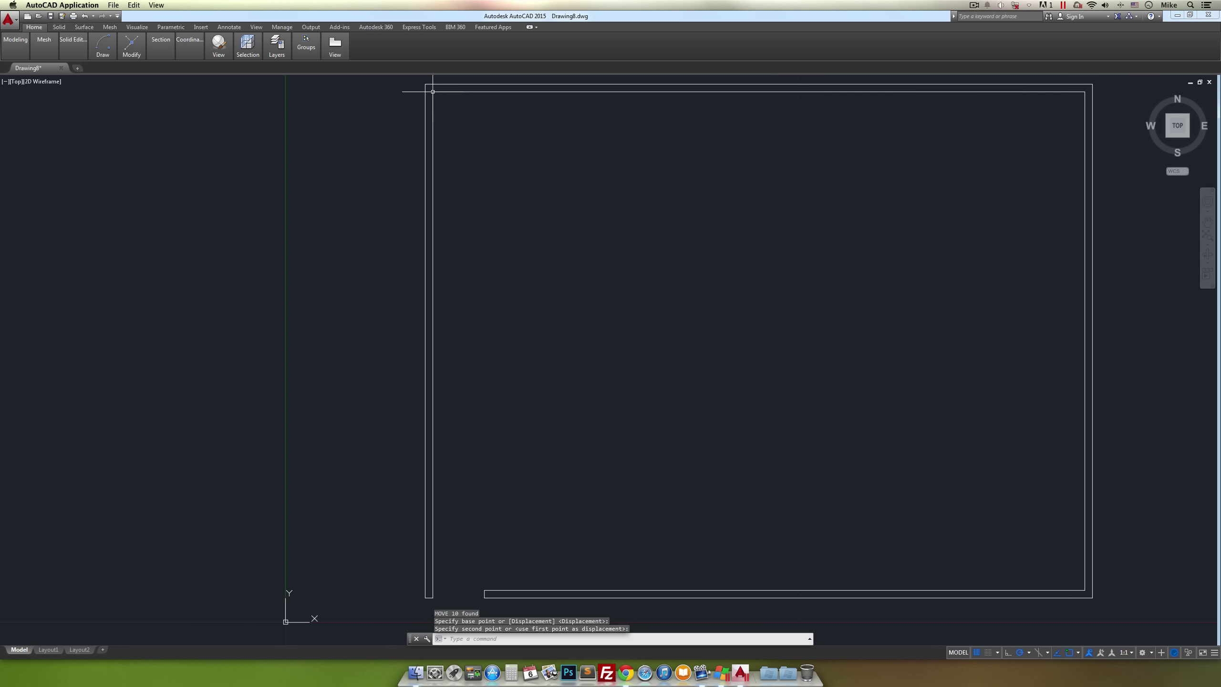
key(Escape)
key(Escape)
key(Escape)
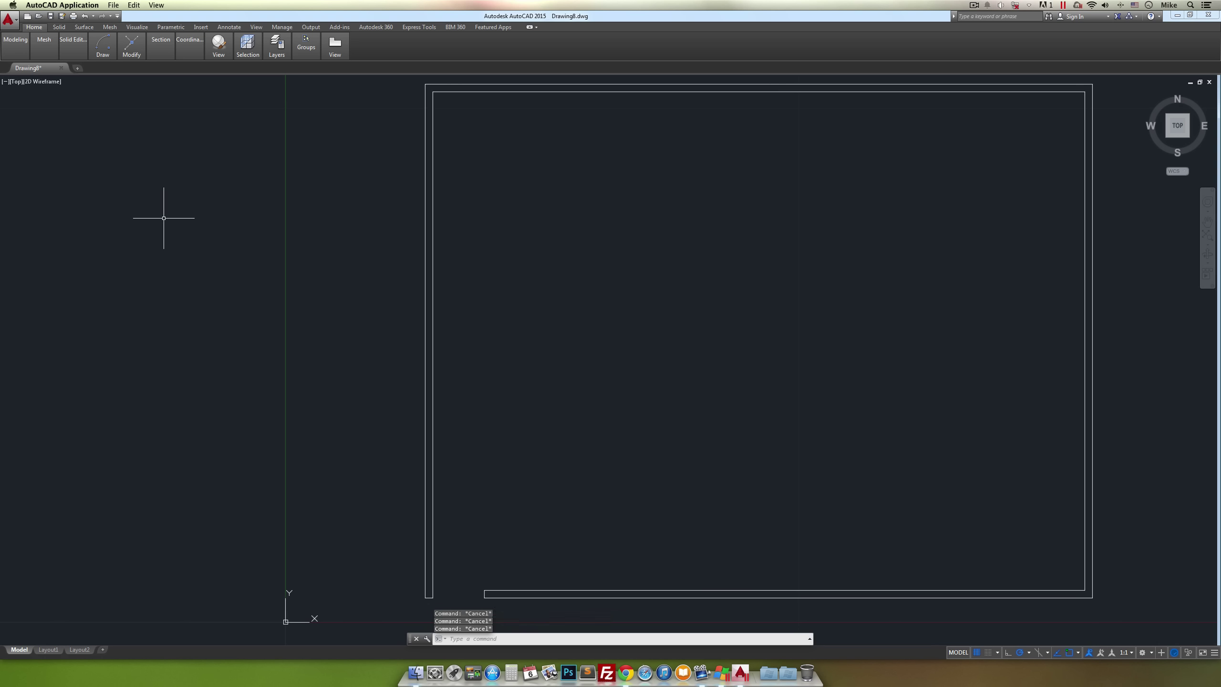